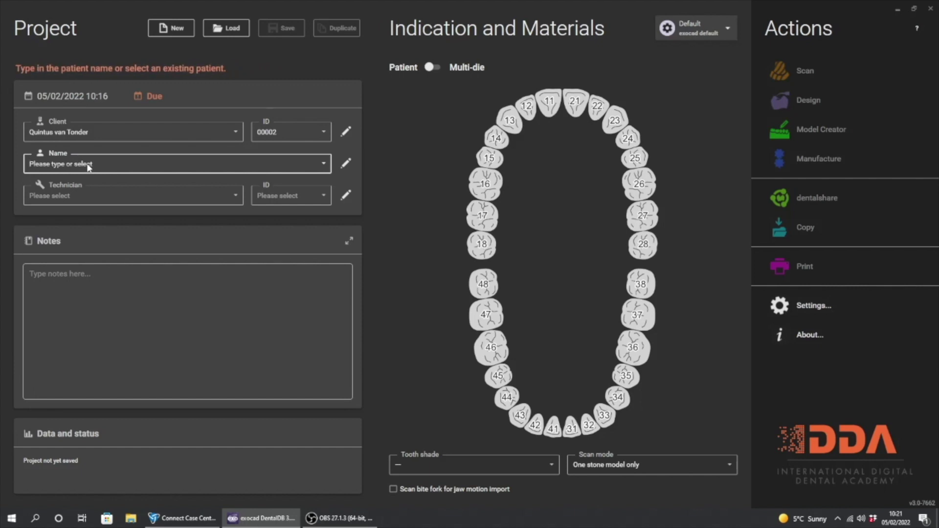
# Step: Enter "Bitesplint Tutorial" as the project's patient name and assign the technician other than Default
pyautogui.write('B')
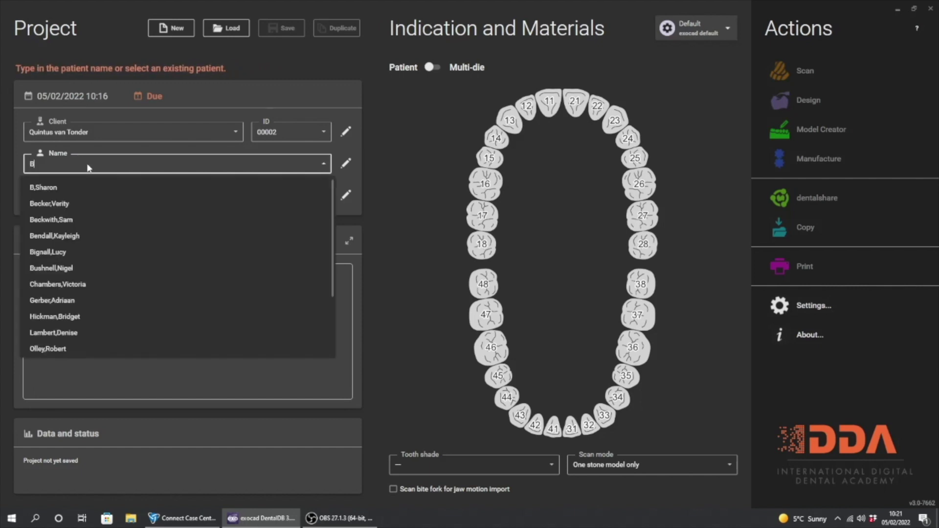
pyautogui.write('itesplint ')
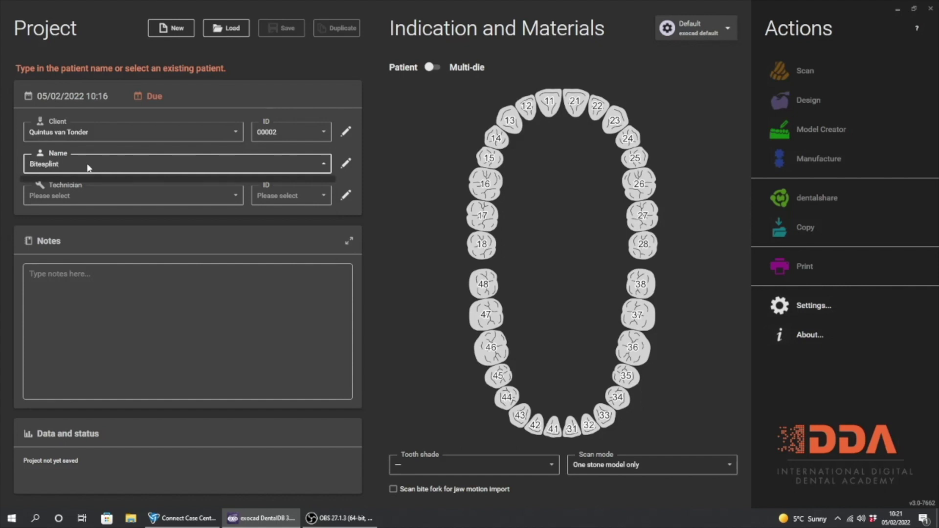
pyautogui.write('Tutorial')
pyautogui.click(101, 191)
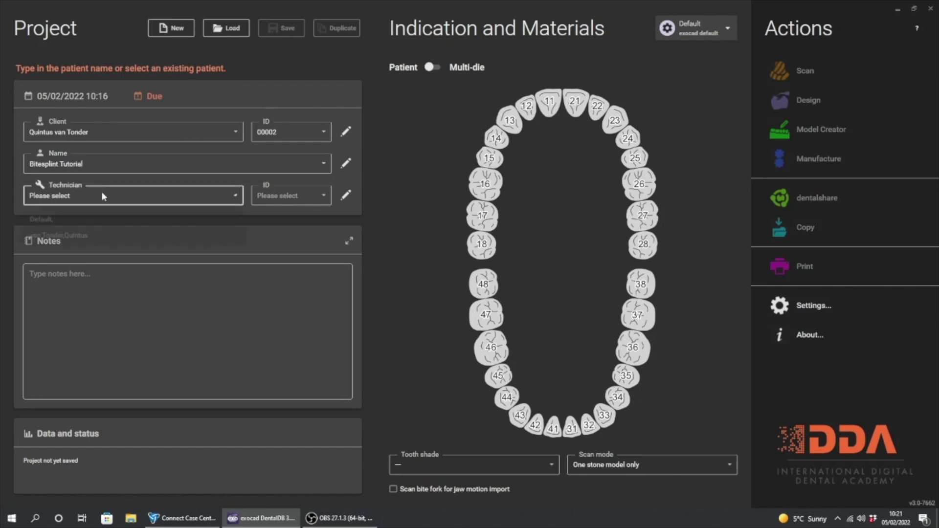
pyautogui.click(94, 235)
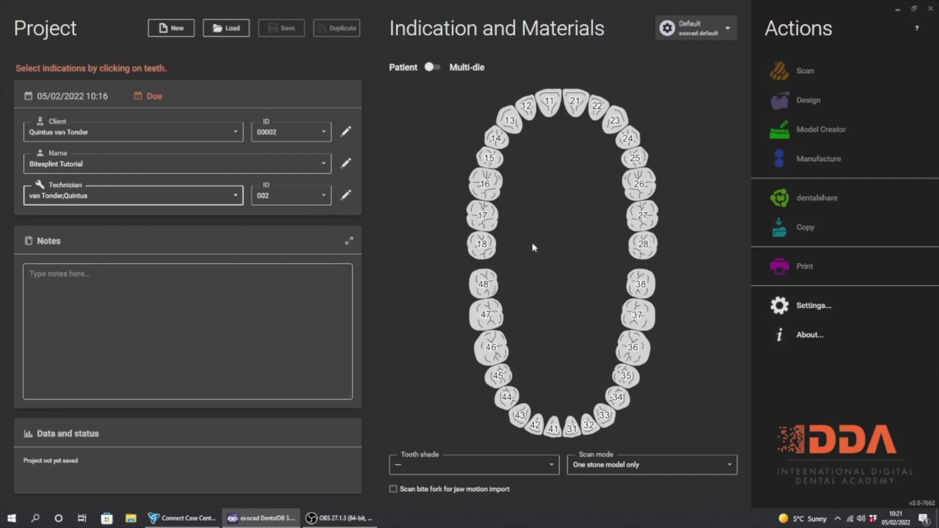
# Step: Assign a bite splint indication to tooth 13 with 3D Print as the material
pyautogui.click(511, 121)
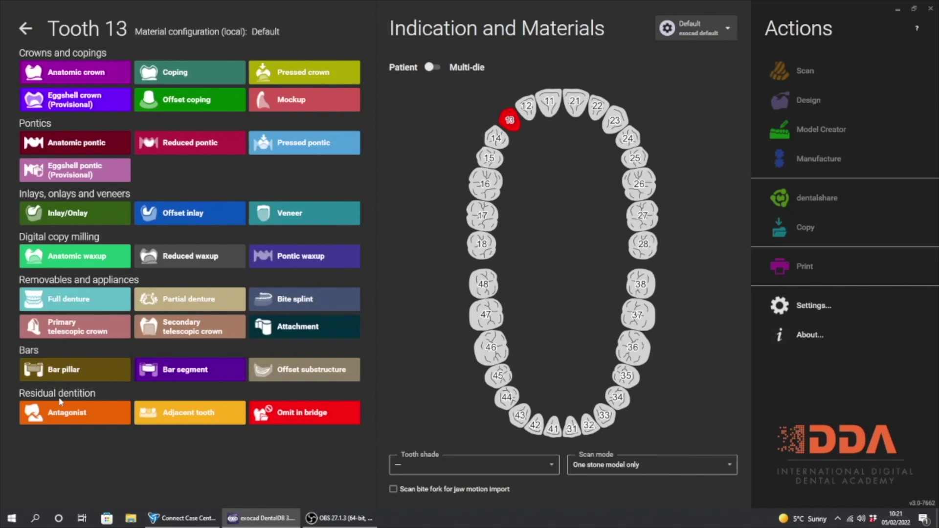
pyautogui.click(313, 301)
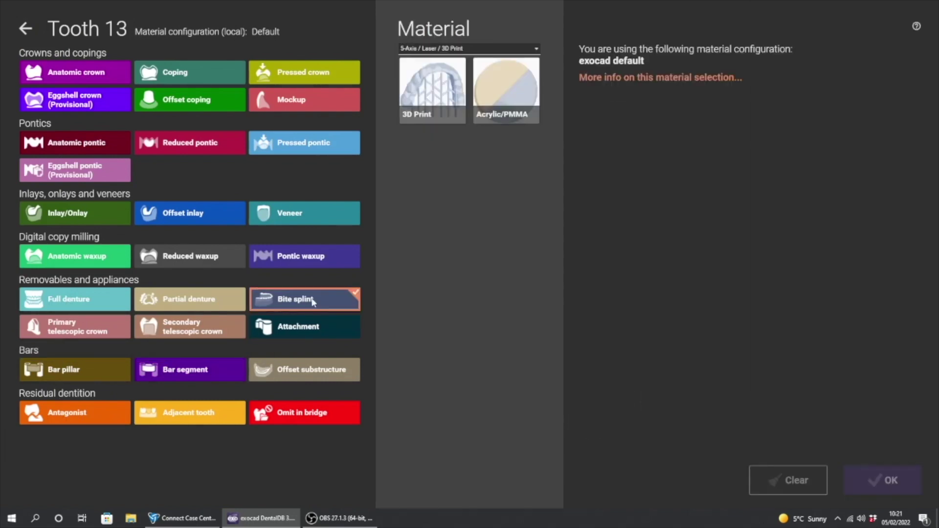
pyautogui.click(434, 87)
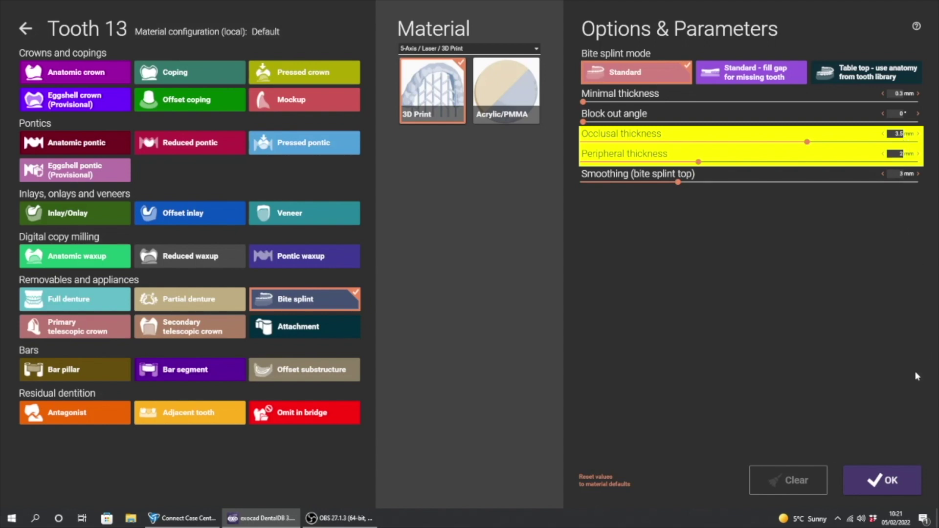
pyautogui.click(886, 477)
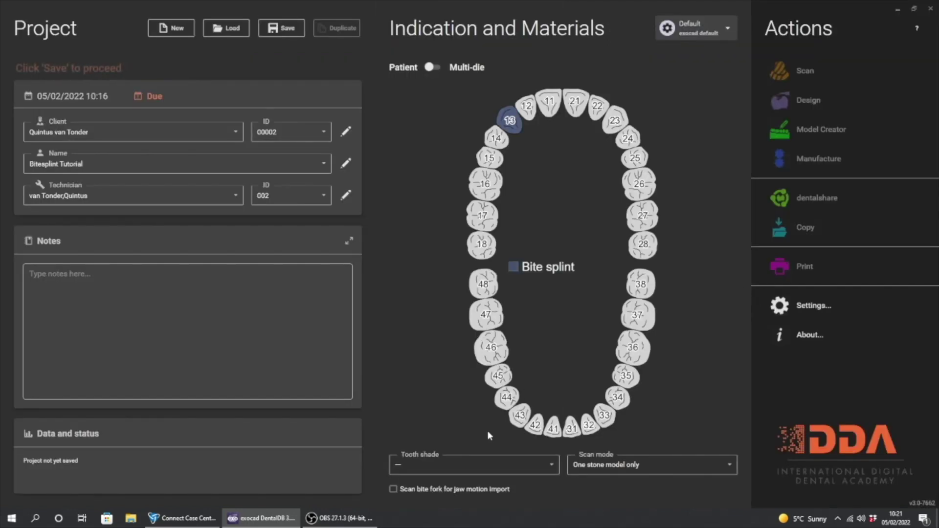
# Step: Mark tooth 44 as an antagonist, keeping it healthy and without virtual extraction
pyautogui.click(491, 383)
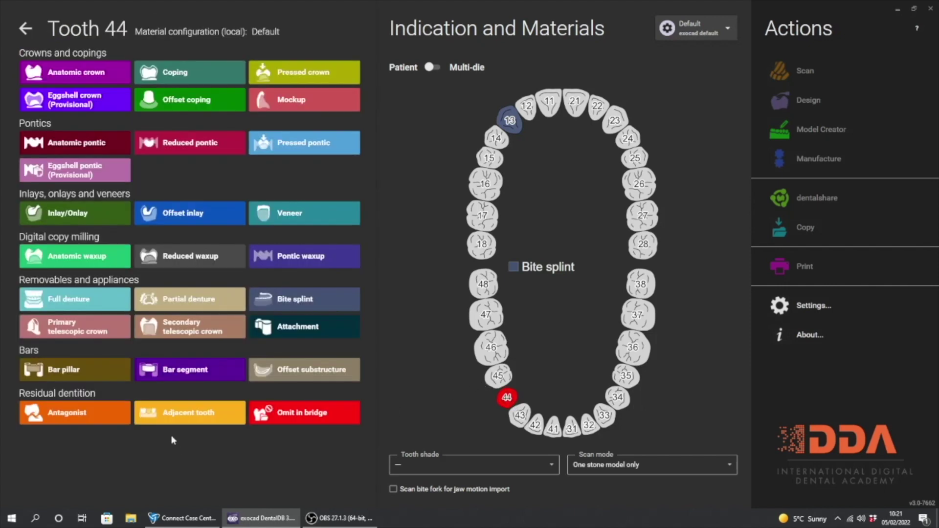
pyautogui.click(74, 414)
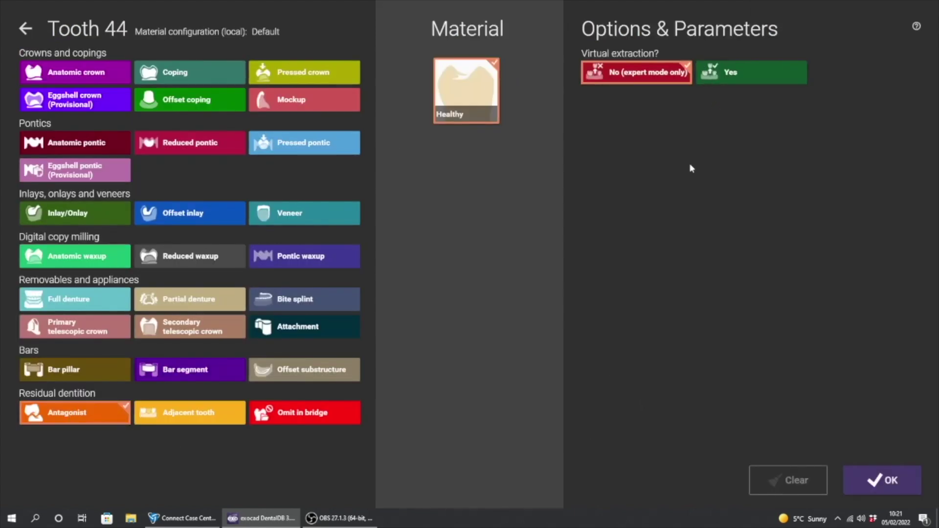
pyautogui.click(885, 480)
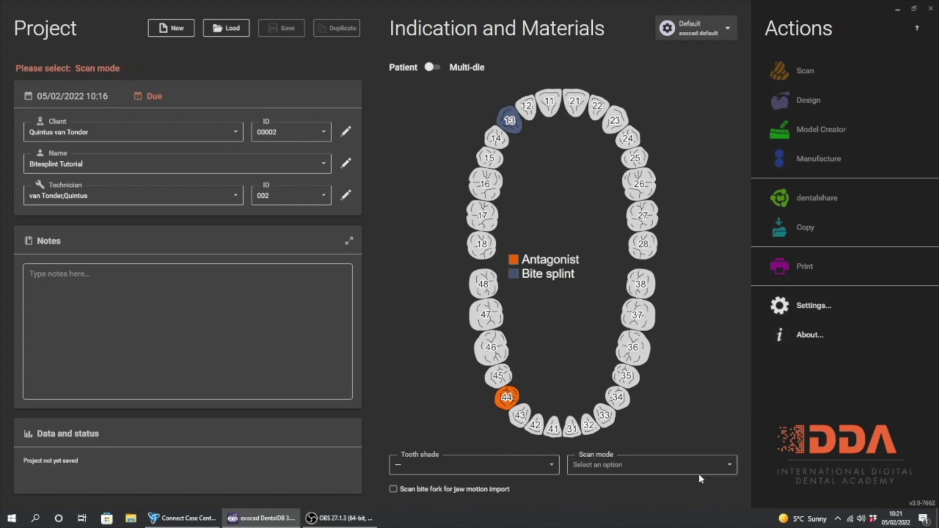
# Step: Set the scan mode to "Two stone models in articulator Denar" and save the project
pyautogui.click(730, 467)
pyautogui.scroll(-1, 664, 375)
pyautogui.scroll(-3, 664, 375)
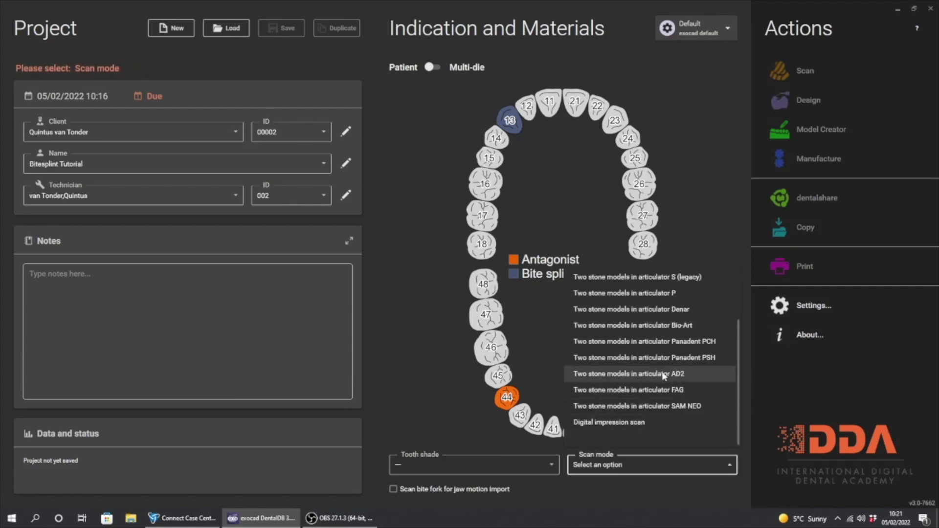
pyautogui.click(648, 310)
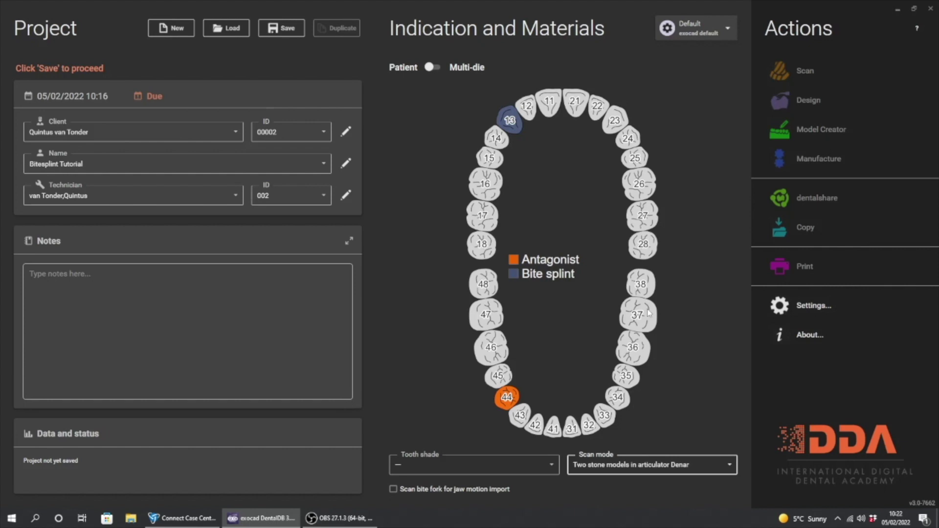
pyautogui.click(287, 30)
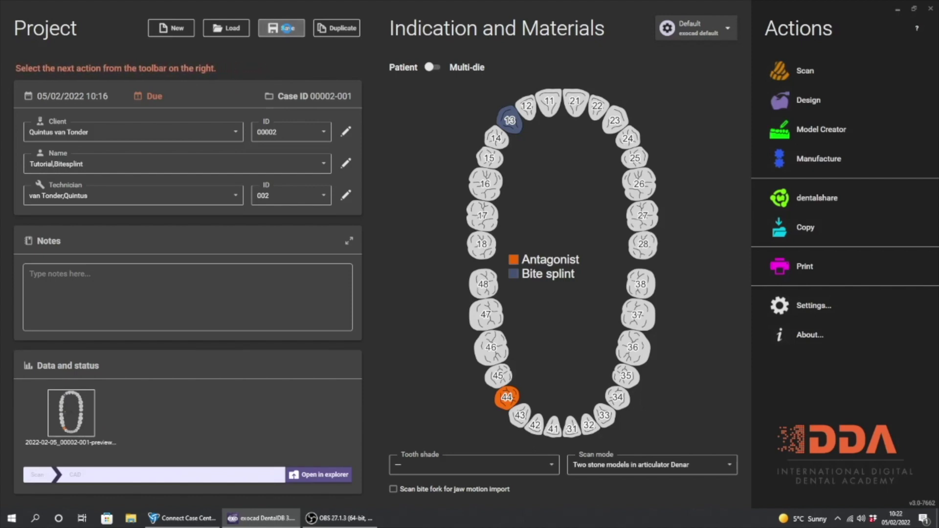
pyautogui.click(347, 527)
pyautogui.click(726, 368)
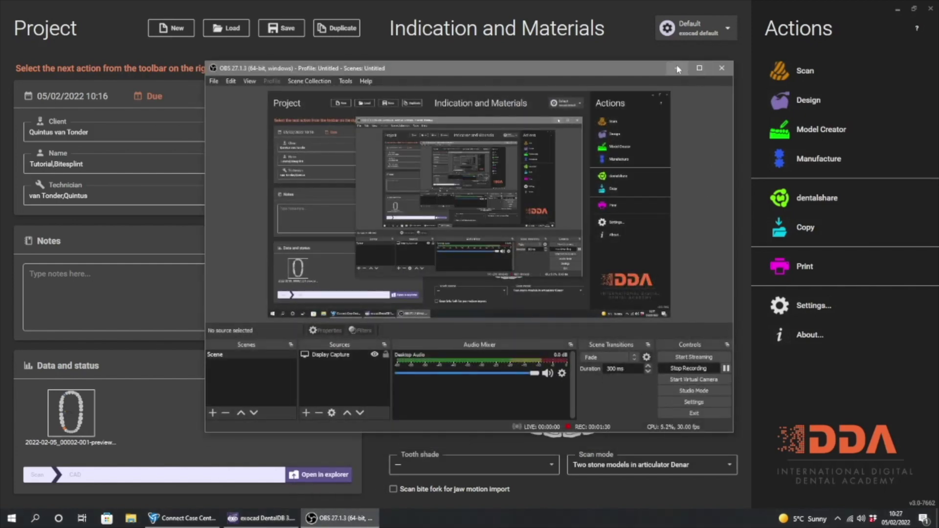
pyautogui.click(677, 68)
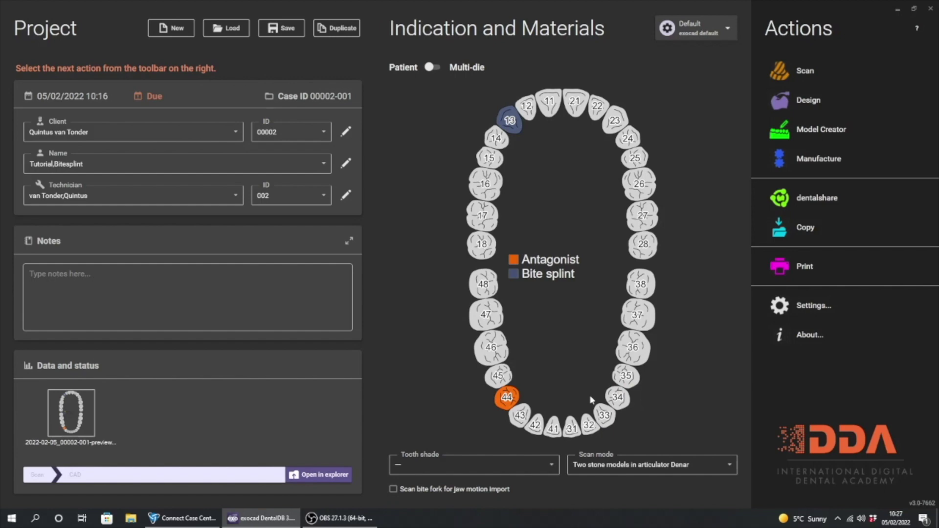
pyautogui.click(337, 518)
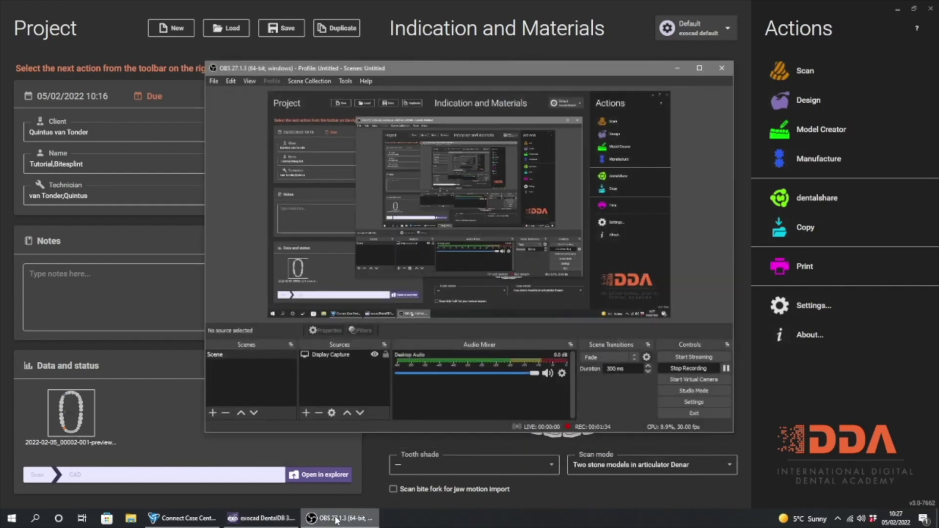
pyautogui.click(337, 518)
# Step: Start the design of the case and load Data.obj from Desktop > Bitesplint tutorial > UpperJaw as the upper jaw scan
pyautogui.click(805, 102)
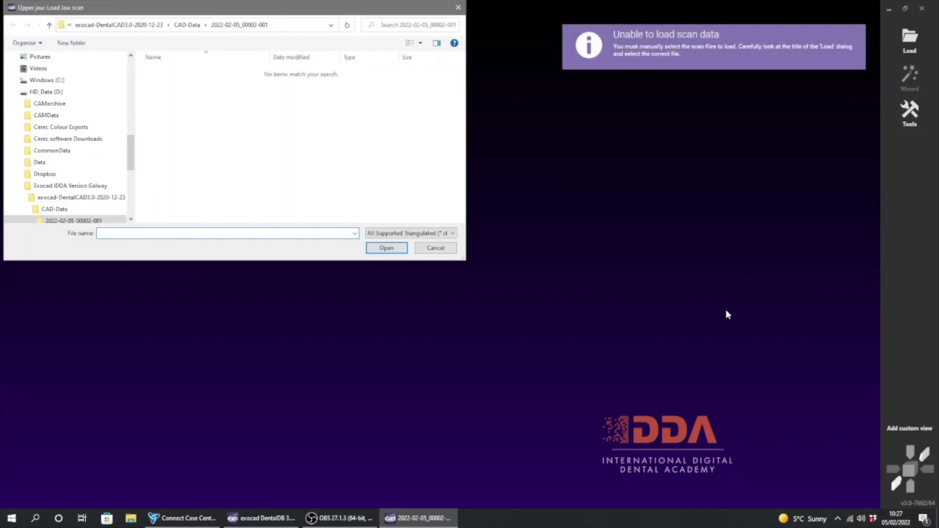
pyautogui.click(13, 92)
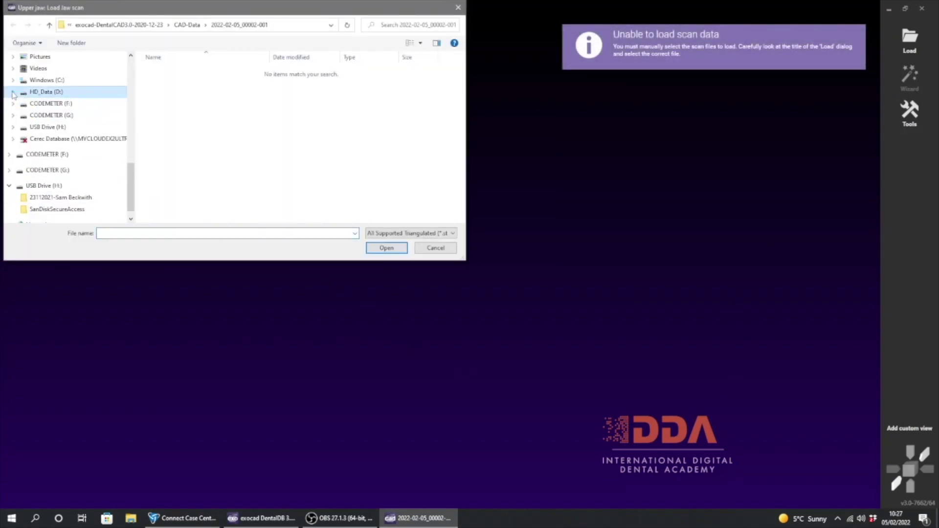
pyautogui.scroll(2, 37, 101)
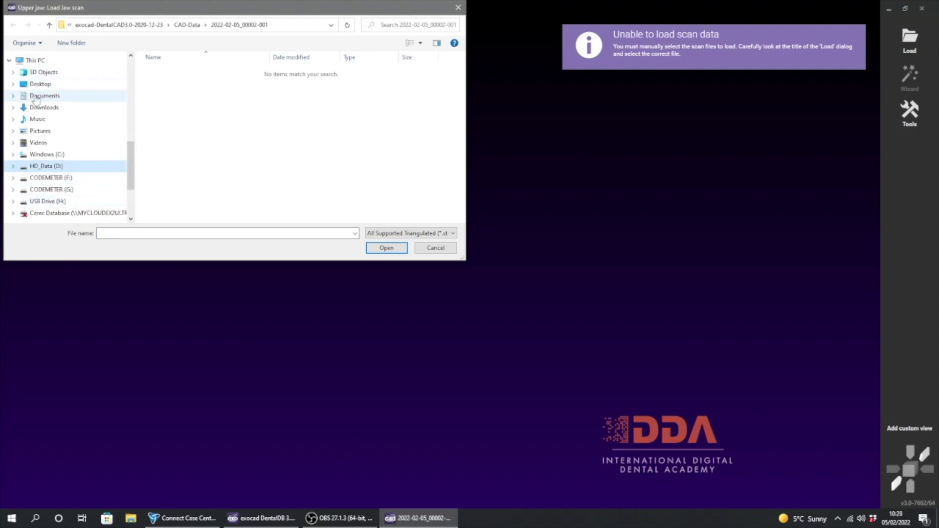
pyautogui.scroll(2, 42, 132)
pyautogui.scroll(6, 42, 87)
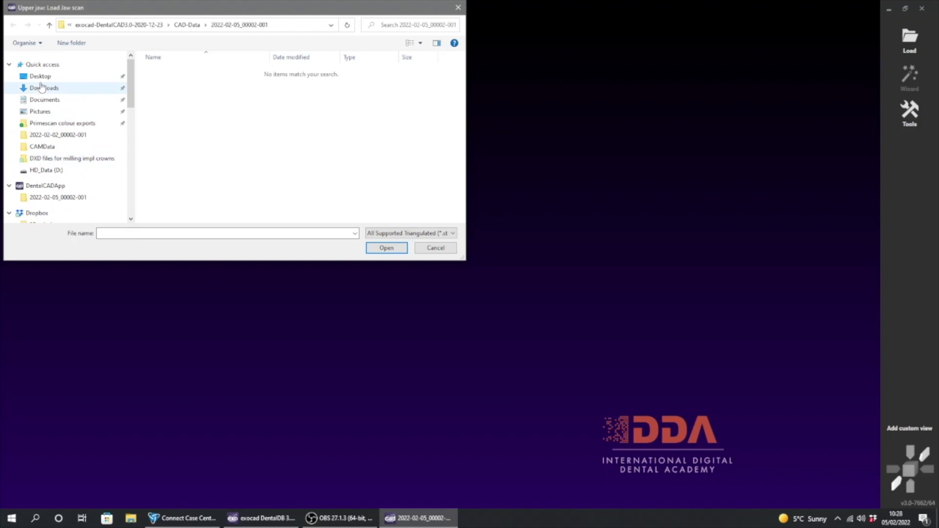
pyautogui.click(40, 76)
pyautogui.doubleClick(174, 73)
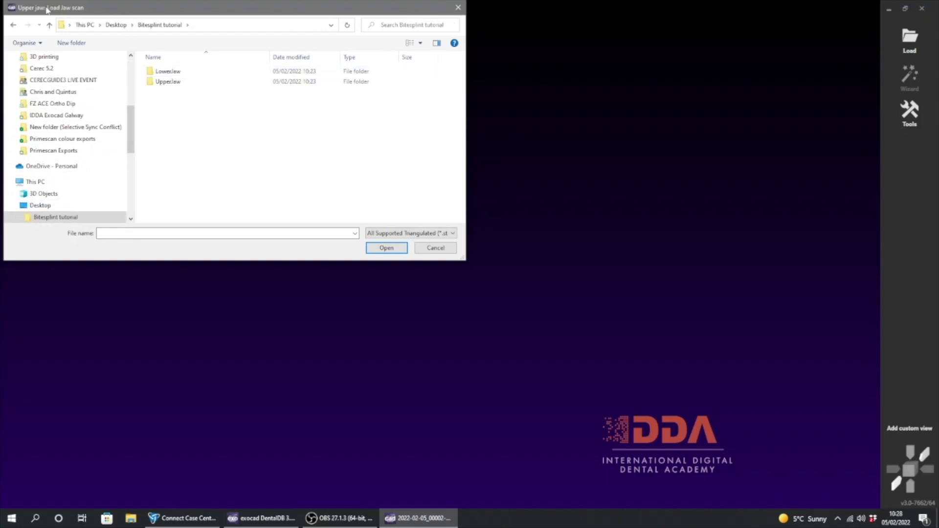
pyautogui.doubleClick(167, 81)
pyautogui.click(176, 72)
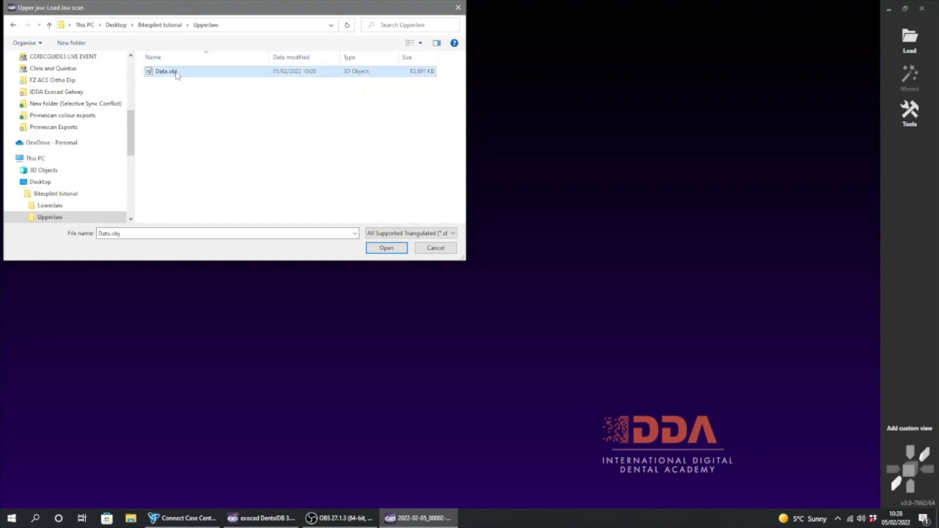
pyautogui.click(384, 249)
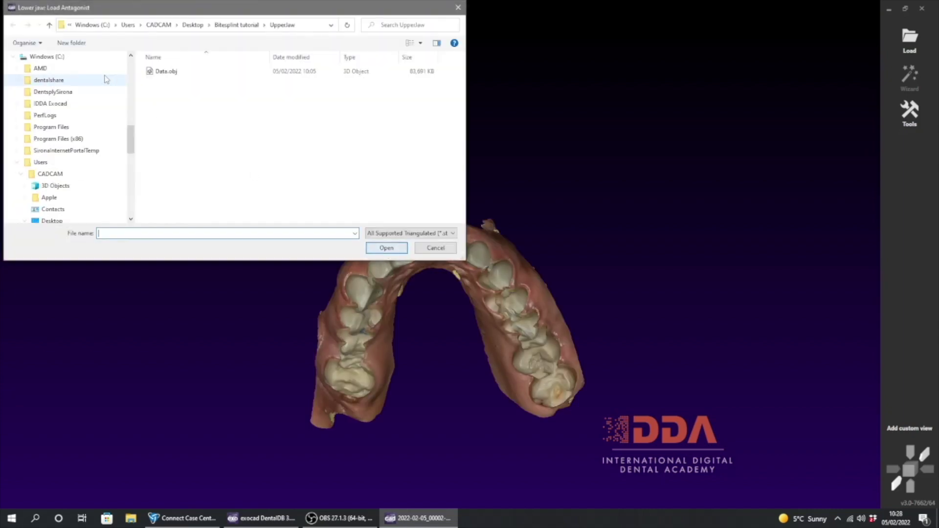
# Step: Load the scan file in the Bitesplint tutorial's LowerJaw folder as the lower jaw antagonist
pyautogui.click(13, 57)
pyautogui.scroll(8, 12, 61)
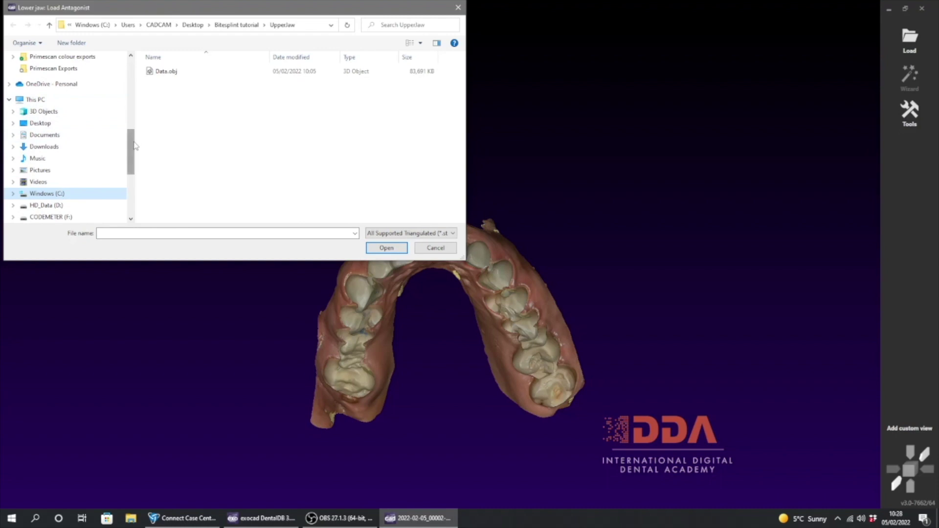
pyautogui.click(236, 25)
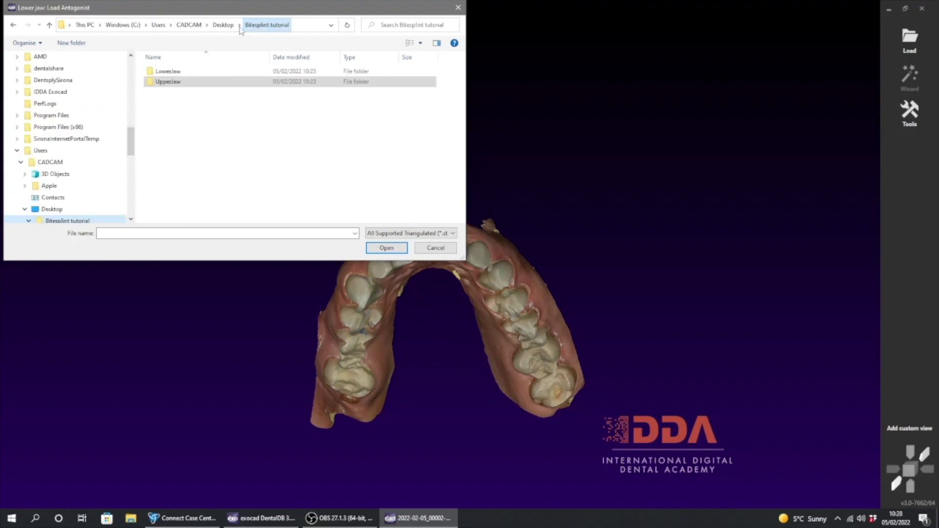
pyautogui.doubleClick(187, 73)
pyautogui.click(187, 72)
pyautogui.click(387, 247)
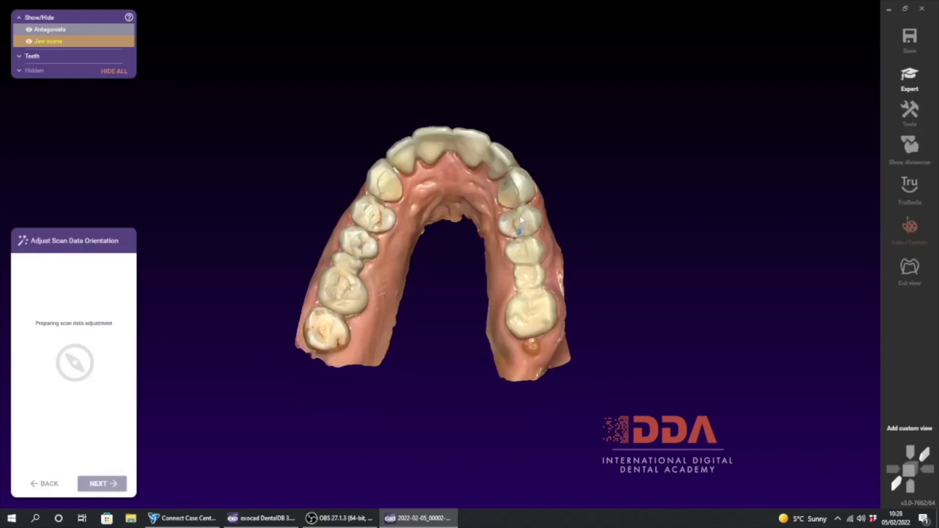
# Step: Rotate the upper jaw scan to look straight onto its occlusal side and set that view as the scan data orientation
pyautogui.moveTo(479, 304); pyautogui.dragTo(478, 308, button='right')
pyautogui.moveTo(378, 391); pyautogui.dragTo(378, 389, button='right')
pyautogui.moveTo(552, 404); pyautogui.dragTo(551, 409, button='right')
pyautogui.moveTo(396, 387); pyautogui.dragTo(540, 408, button='right')
pyautogui.moveTo(310, 379); pyautogui.dragTo(310, 371, button='right')
pyautogui.moveTo(549, 358); pyautogui.dragTo(546, 367, button='right')
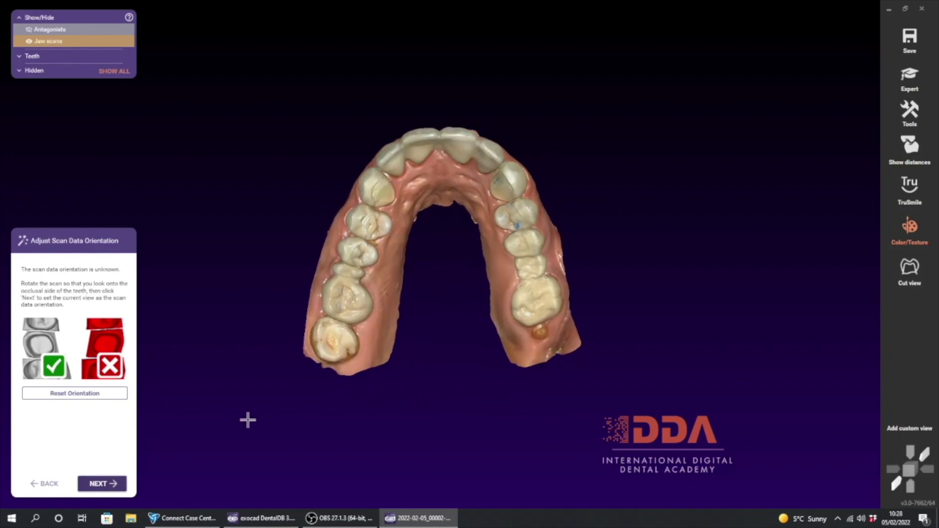
pyautogui.click(104, 483)
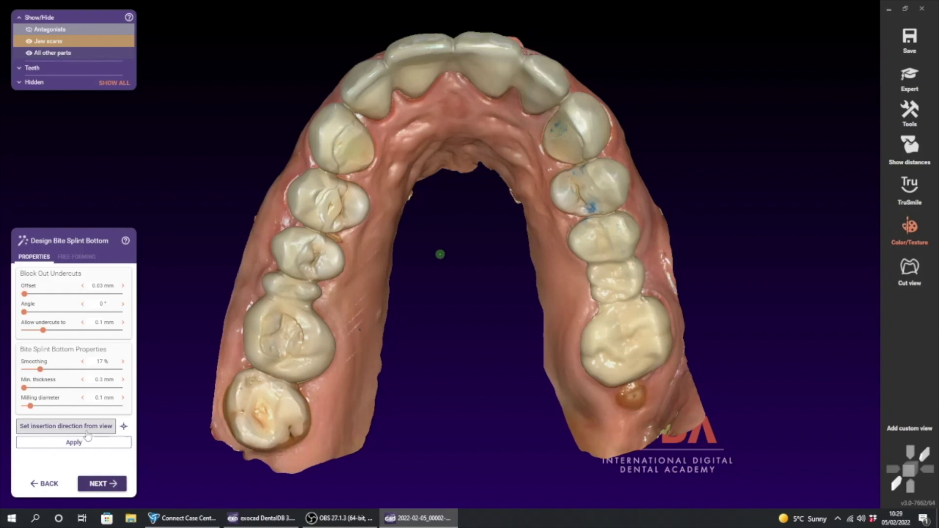
# Step: Apply the bite splint bottom with the preset block-out values, check its undercuts, and continue to the virtual articulator stage
pyautogui.click(77, 442)
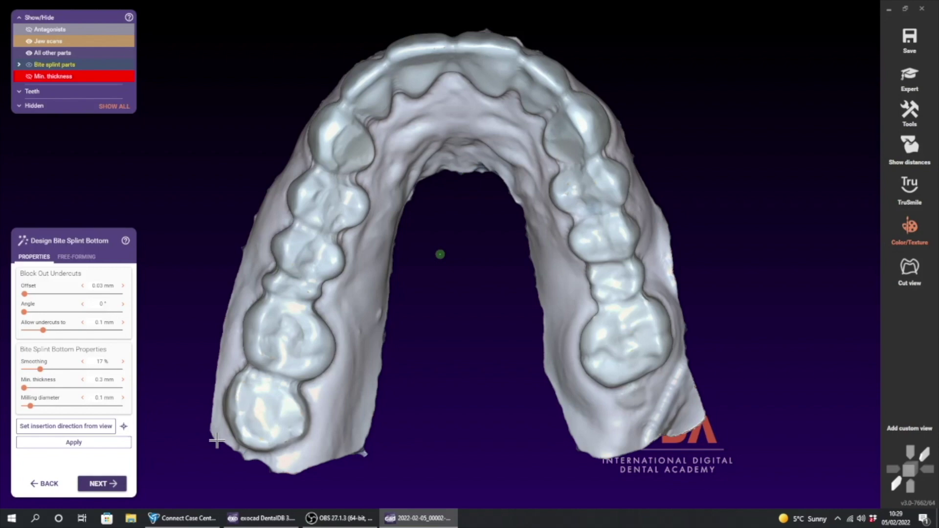
pyautogui.moveTo(308, 444); pyautogui.dragTo(338, 405, button='right')
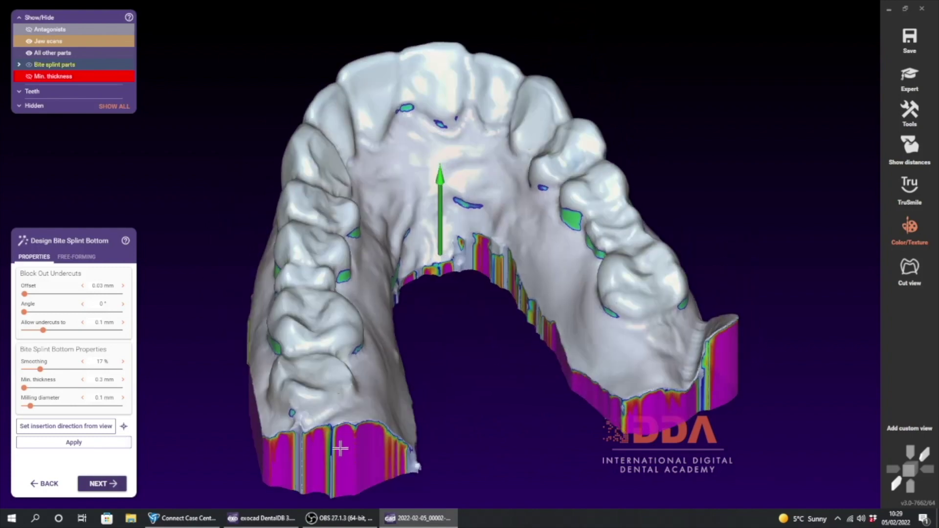
pyautogui.click(98, 485)
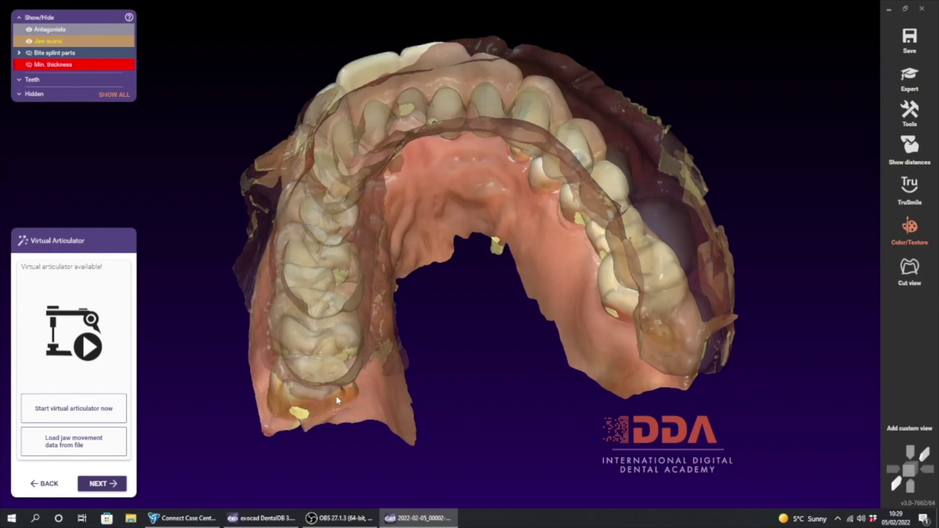
# Step: Make the antagonist scan fully opaque and inspect the bite between both jaws from the front and side
pyautogui.moveTo(426, 260); pyautogui.dragTo(461, 217, button='right')
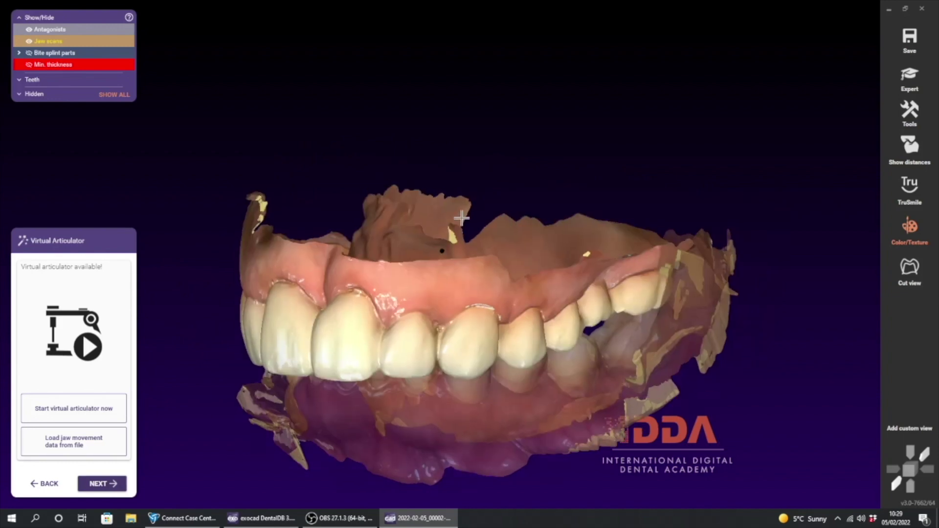
pyautogui.moveTo(454, 238); pyautogui.dragTo(482, 118, button='middle')
pyautogui.moveTo(420, 244); pyautogui.dragTo(444, 252, button='right')
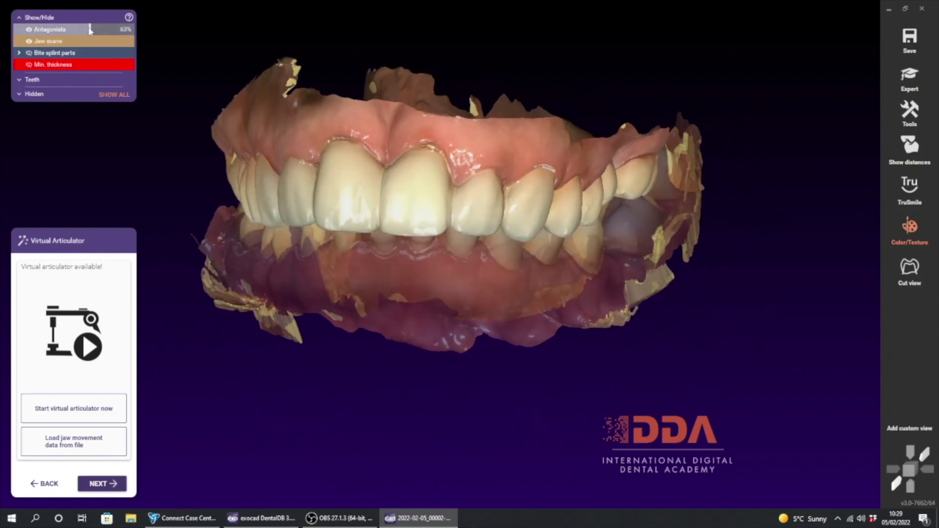
pyautogui.moveTo(90, 30); pyautogui.dragTo(133, 27)
pyautogui.moveTo(489, 293); pyautogui.dragTo(639, 198, button='right')
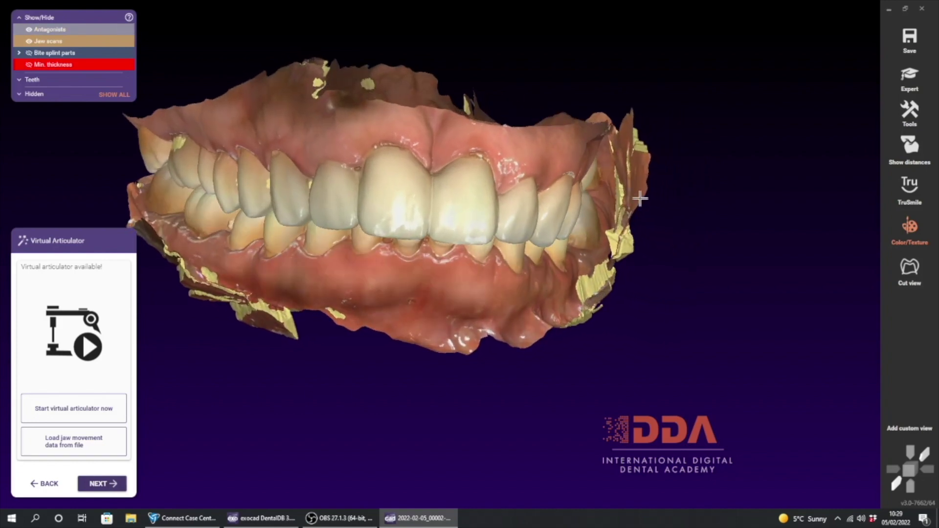
# Step: Open the lower jaw antagonist in the scan data editor from expert mode, hide the upper jaw scan, and face the lower arch's occlusal side
pyautogui.moveTo(285, 345); pyautogui.dragTo(281, 345, button='right')
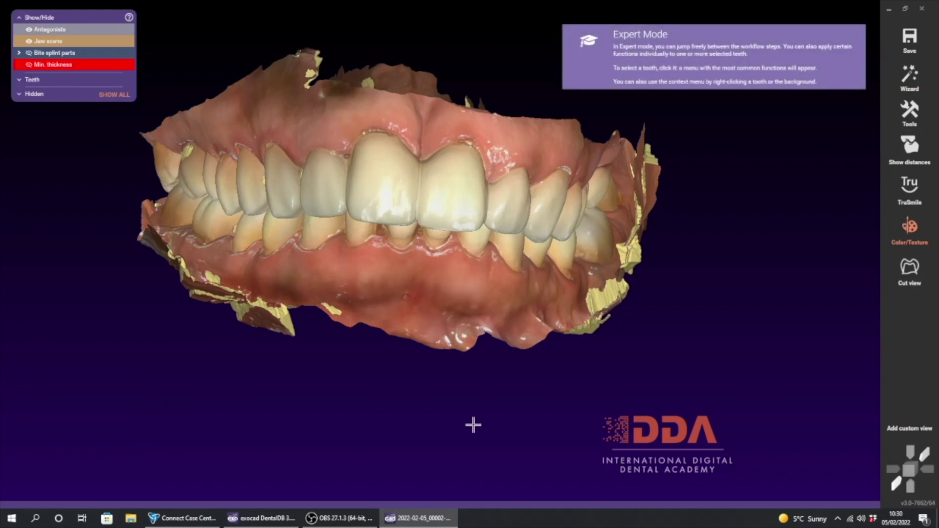
pyautogui.click(390, 268)
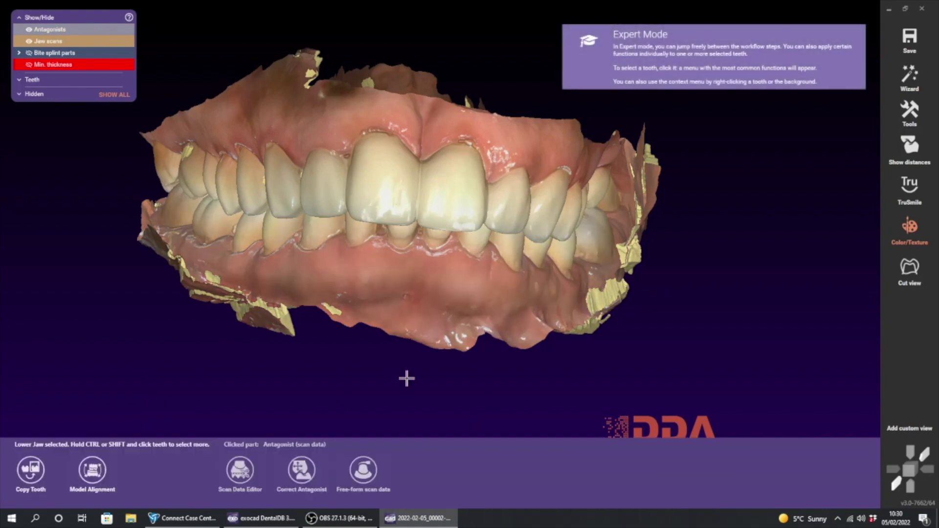
pyautogui.click(240, 470)
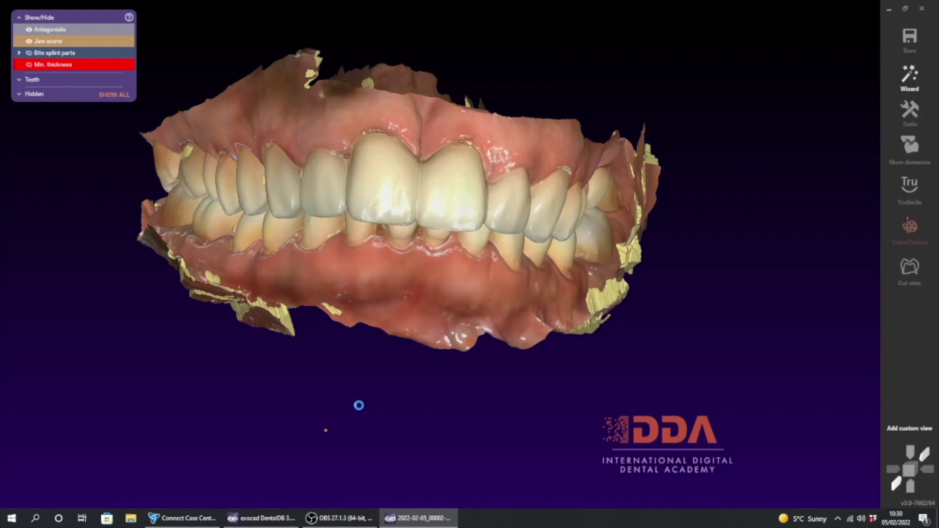
pyautogui.click(29, 41)
pyautogui.moveTo(243, 306); pyautogui.dragTo(490, 239, button='right')
pyautogui.click(427, 91)
pyautogui.moveTo(427, 97); pyautogui.dragTo(441, 205, button='middle')
pyautogui.press('Escape')
# Step: Outline and delete the loose tissue flap on the outer side of the lower molars, selecting straight through the scan
pyautogui.click(556, 238)
pyautogui.click(536, 229)
pyautogui.click(509, 178)
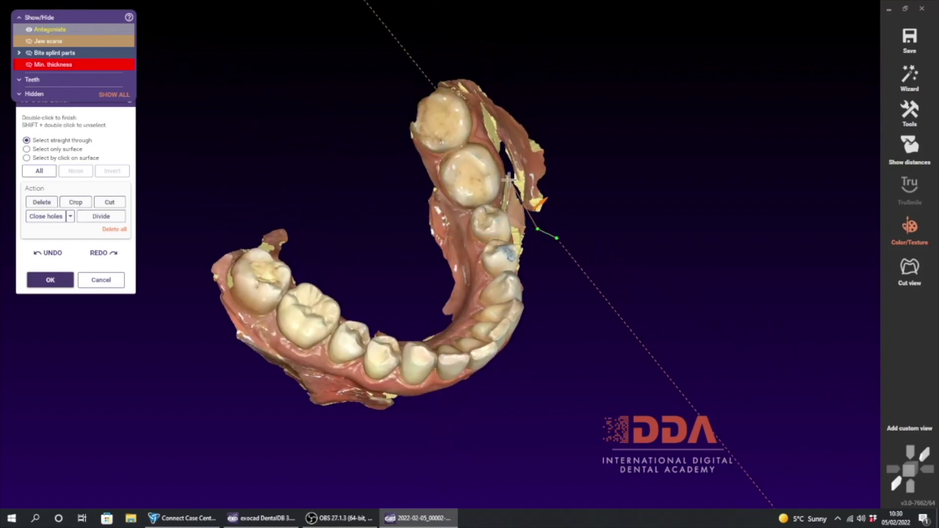
pyautogui.click(436, 79)
pyautogui.click(449, 64)
pyautogui.click(523, 52)
pyautogui.click(559, 82)
pyautogui.click(565, 88)
pyautogui.click(604, 174)
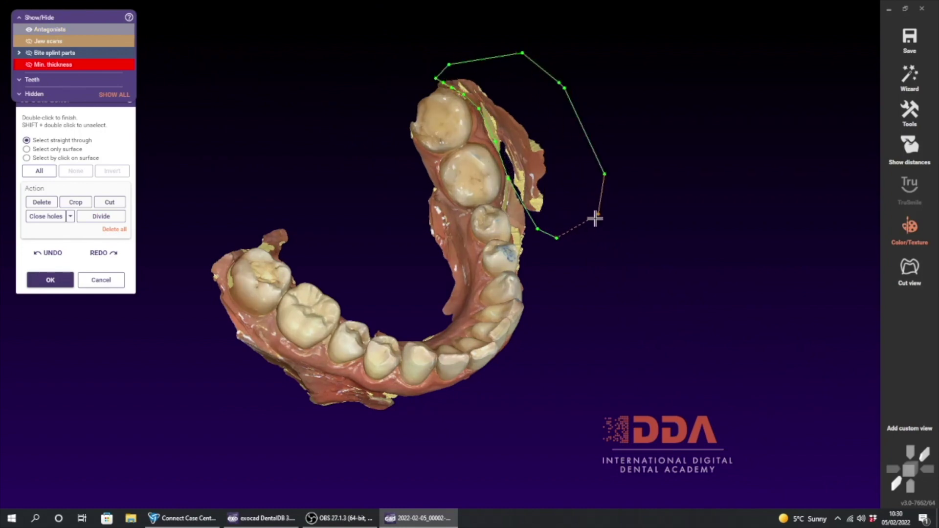
pyautogui.doubleClick(585, 225)
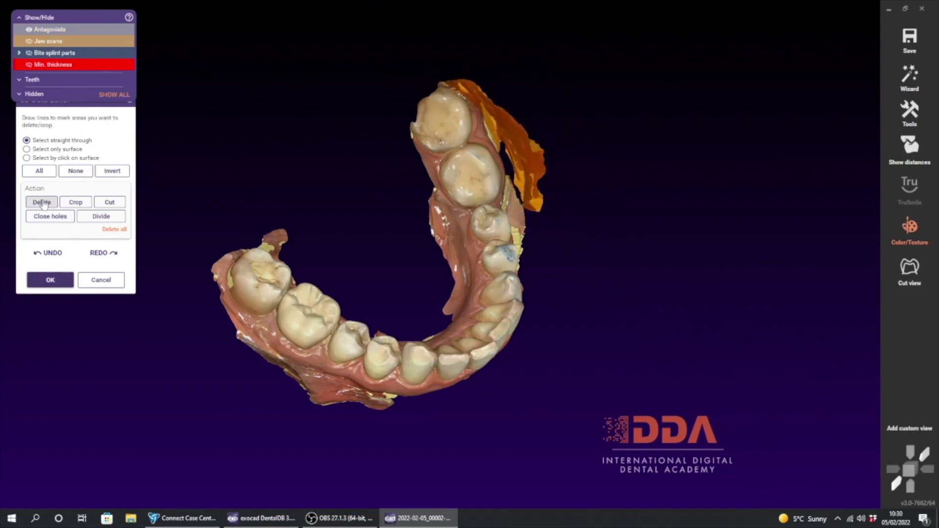
# Step: Outline and delete the ragged gum border on the same side of the lower scan, from the molars around to the front teeth
pyautogui.moveTo(446, 365); pyautogui.dragTo(508, 367, button='right')
pyautogui.click(584, 150)
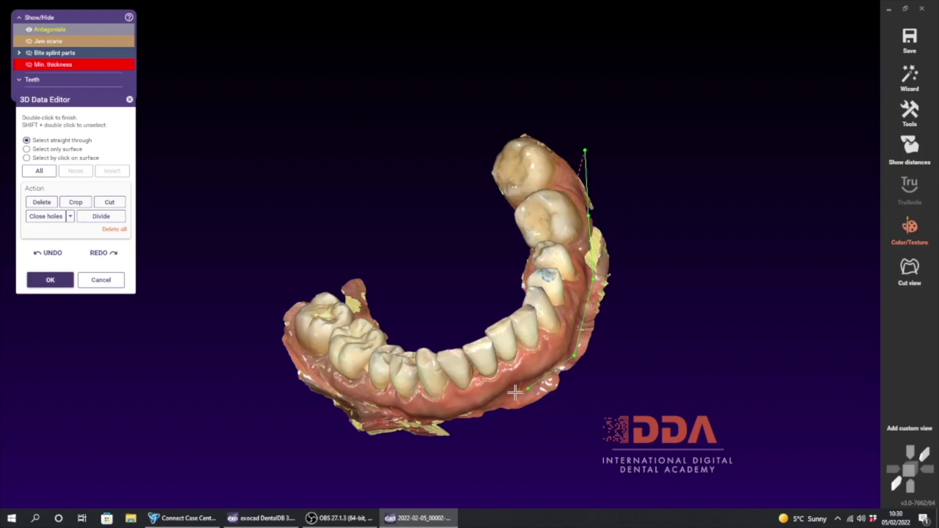
pyautogui.click(475, 412)
pyautogui.click(566, 423)
pyautogui.click(691, 256)
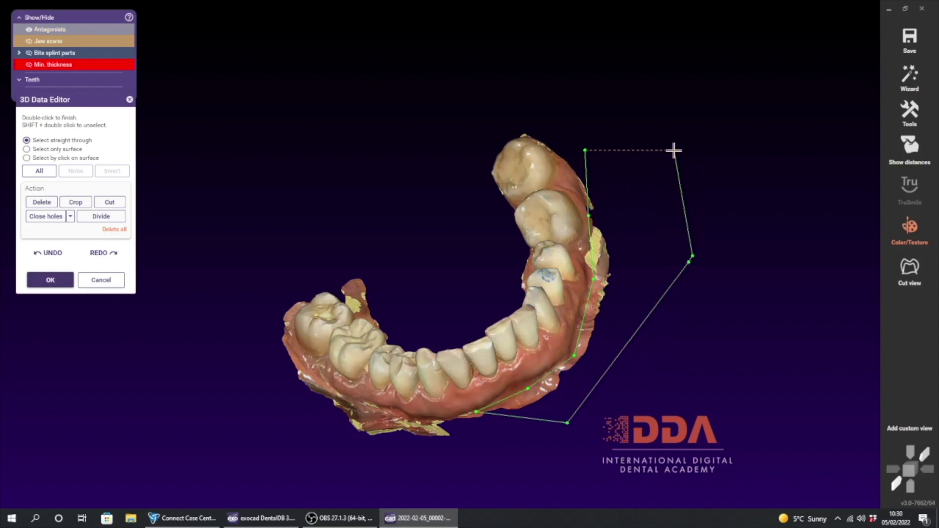
pyautogui.doubleClick(672, 151)
pyautogui.click(33, 201)
# Step: Outline and delete the uneven gum border along the outer side of the opposite lower quadrant, from the front teeth to the last molar
pyautogui.moveTo(428, 303); pyautogui.dragTo(460, 430, button='right')
pyautogui.scroll(4, 466, 446)
pyautogui.click(506, 332)
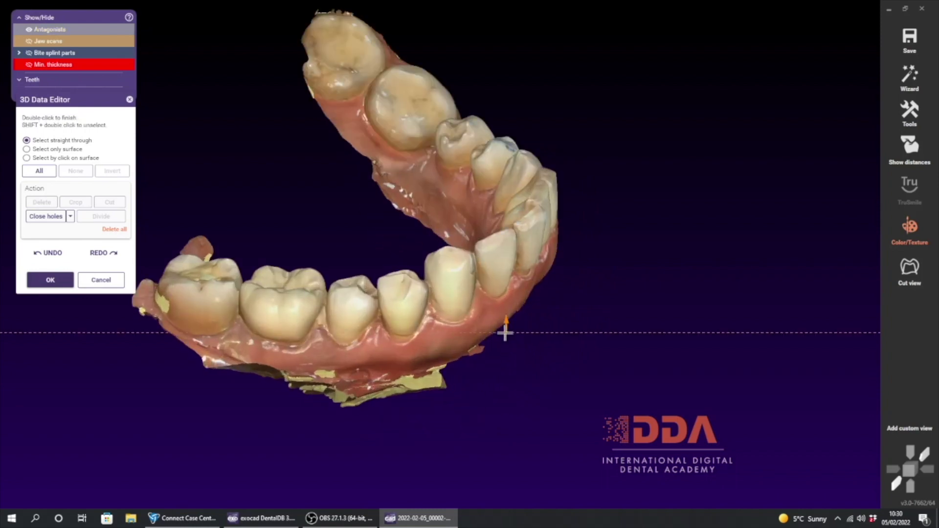
pyautogui.click(469, 348)
pyautogui.click(390, 366)
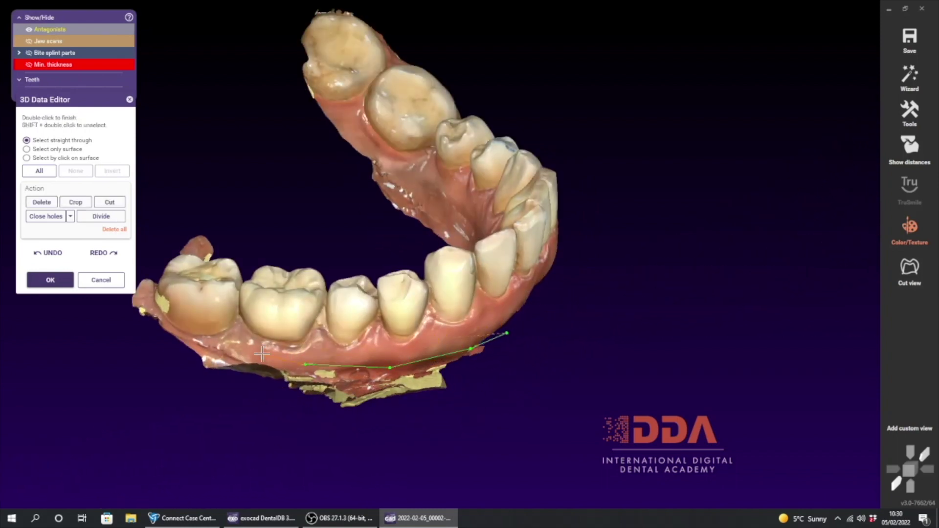
pyautogui.click(149, 302)
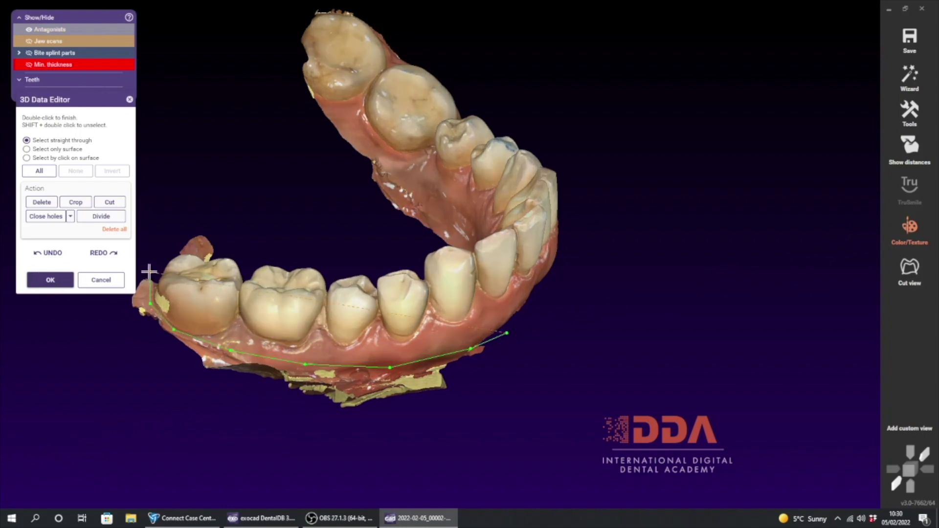
pyautogui.doubleClick(430, 497)
pyautogui.click(39, 215)
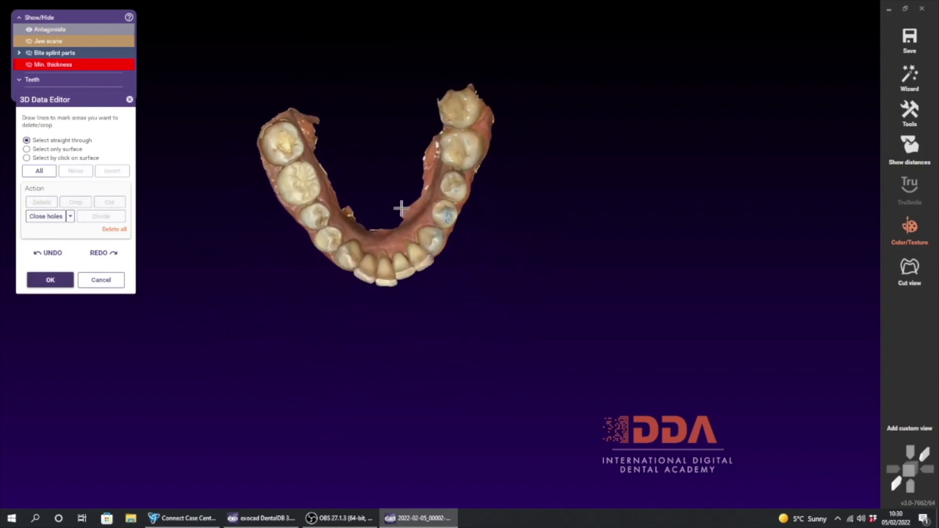
# Step: Delete the excess tissue along the entire inner side of the lower arch, then accept the scan edits
pyautogui.scroll(2, 364, 175)
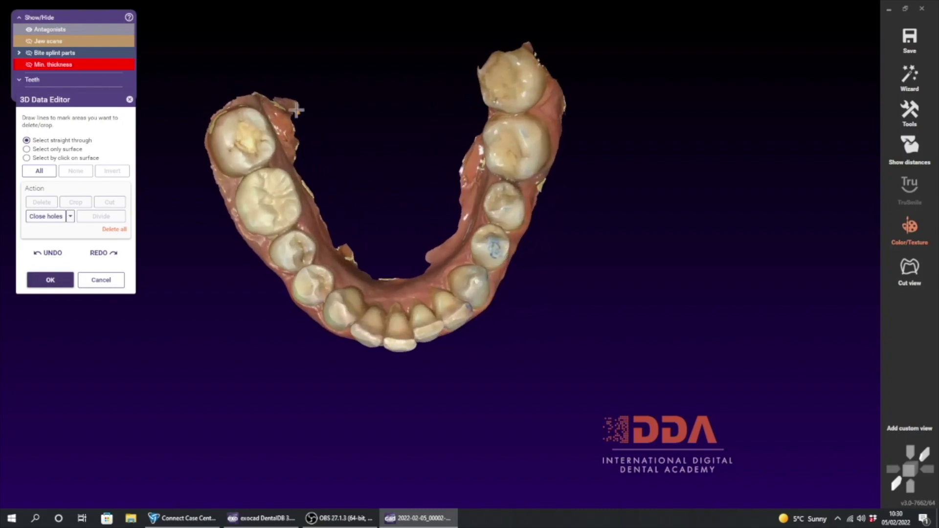
pyautogui.click(251, 63)
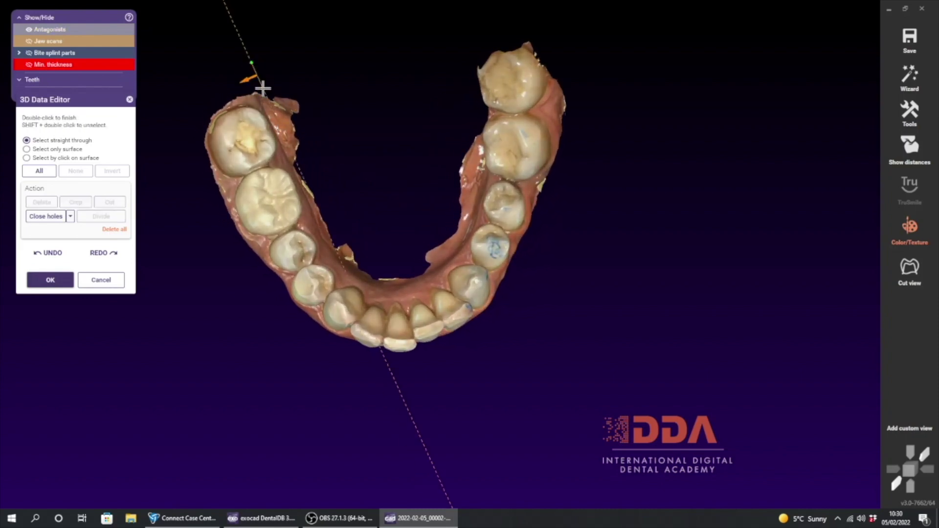
pyautogui.click(271, 114)
pyautogui.click(294, 163)
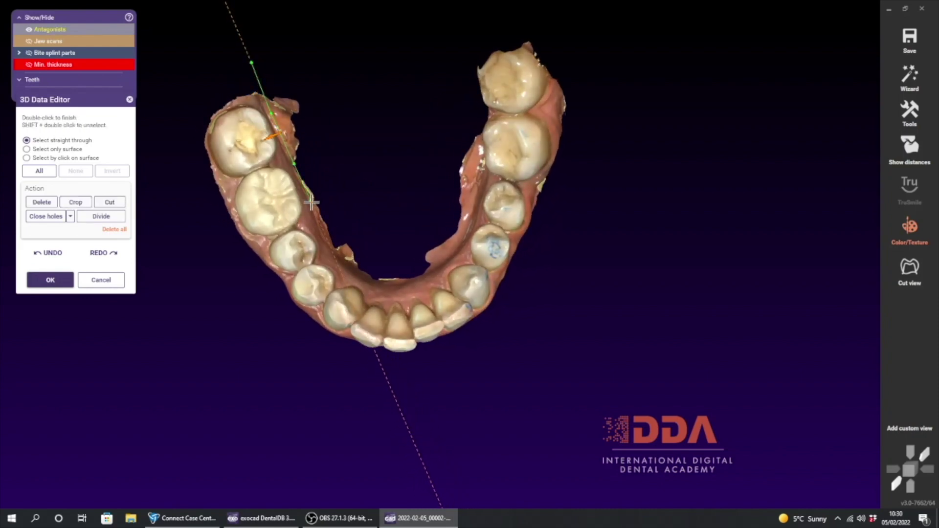
pyautogui.moveTo(388, 282)
pyautogui.mouseDown()
pyautogui.moveTo(446, 264)
pyautogui.moveTo(479, 188)
pyautogui.moveTo(479, 138)
pyautogui.moveTo(406, 19)
pyautogui.mouseUp()
pyautogui.doubleClick(406, 19)
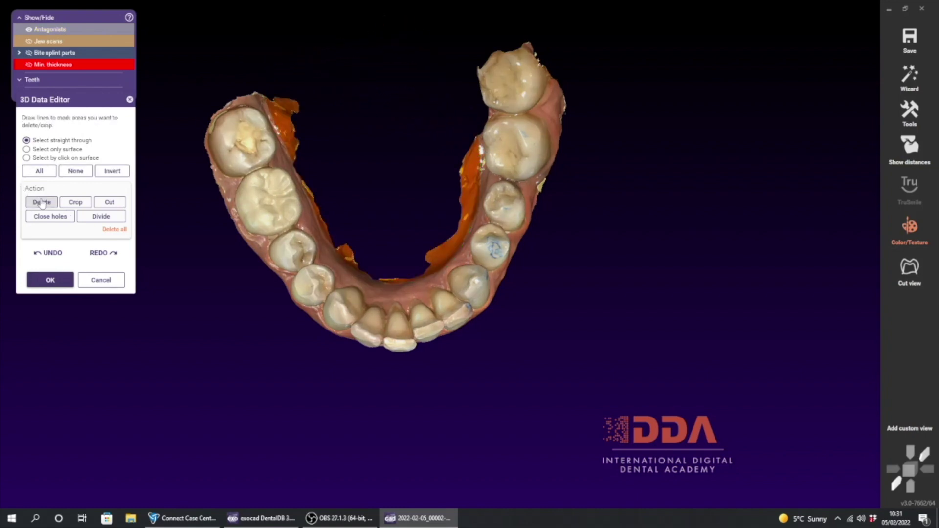
pyautogui.moveTo(314, 400); pyautogui.dragTo(306, 405, button='right')
pyautogui.moveTo(367, 377); pyautogui.dragTo(342, 286, button='right')
pyautogui.moveTo(165, 256); pyautogui.dragTo(165, 256, button='right')
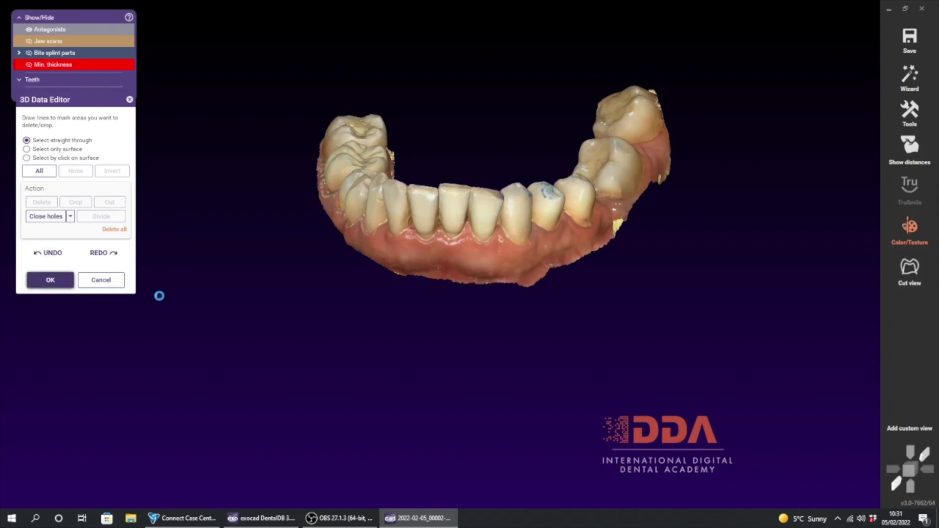
# Step: Show the upper jaw scan again, hide the lower antagonist, and view the upper arch from its occlusal side
pyautogui.moveTo(352, 301); pyautogui.dragTo(379, 351, button='right')
pyautogui.click(29, 42)
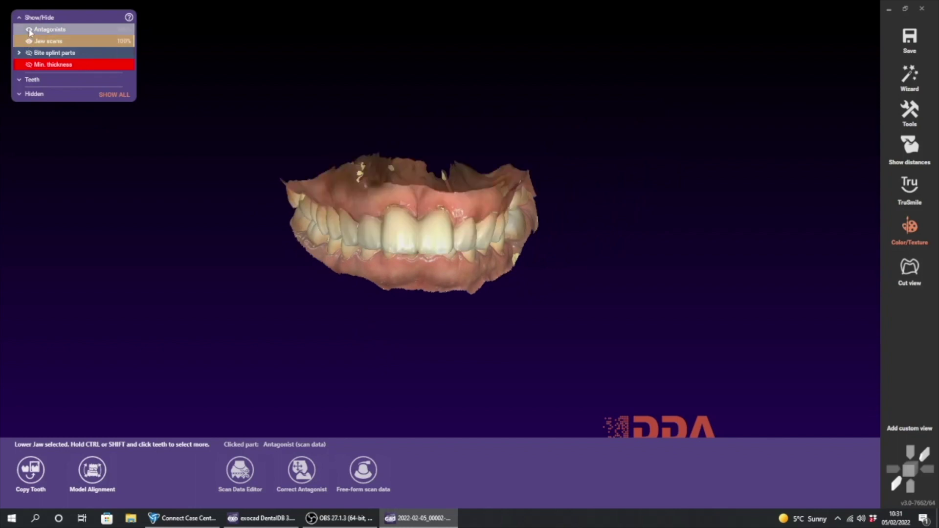
pyautogui.click(29, 31)
pyautogui.moveTo(369, 258); pyautogui.dragTo(369, 256, button='right')
pyautogui.click(240, 470)
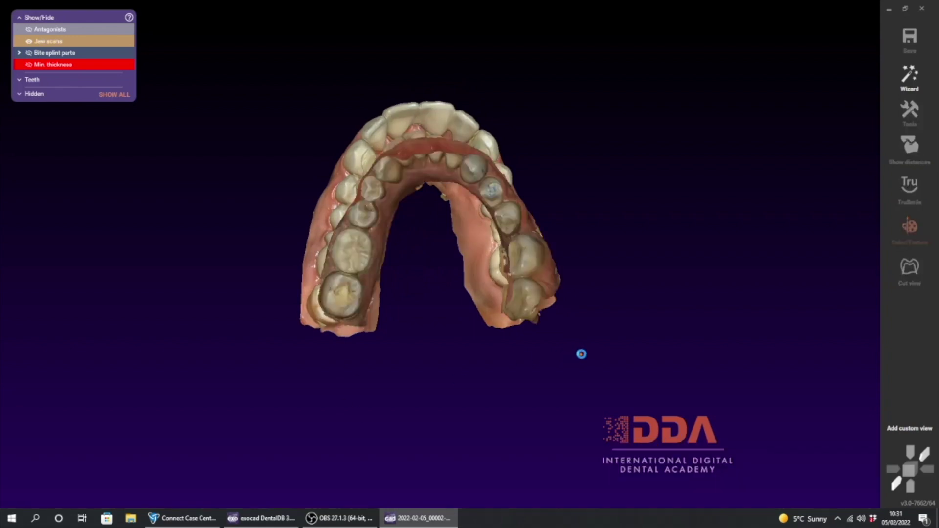
pyautogui.click(29, 30)
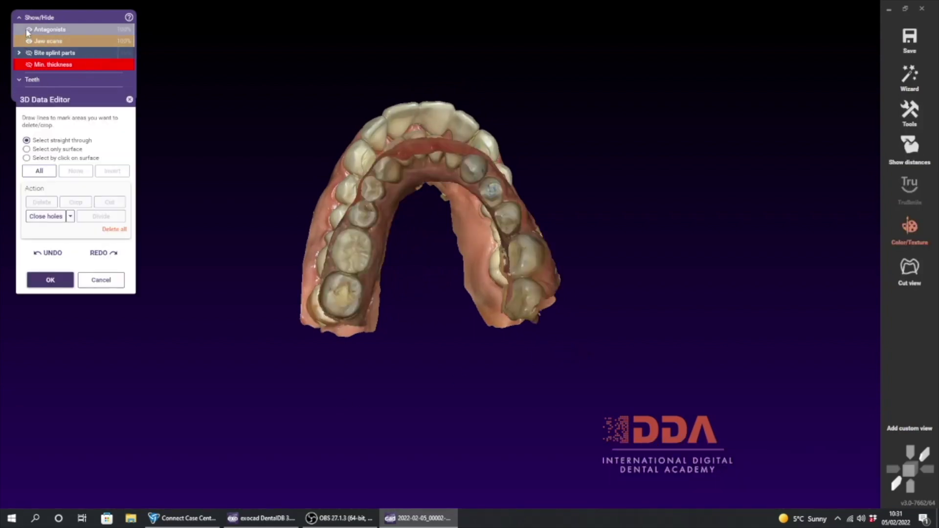
pyautogui.moveTo(406, 270); pyautogui.dragTo(570, 220, button='right')
pyautogui.click(560, 217)
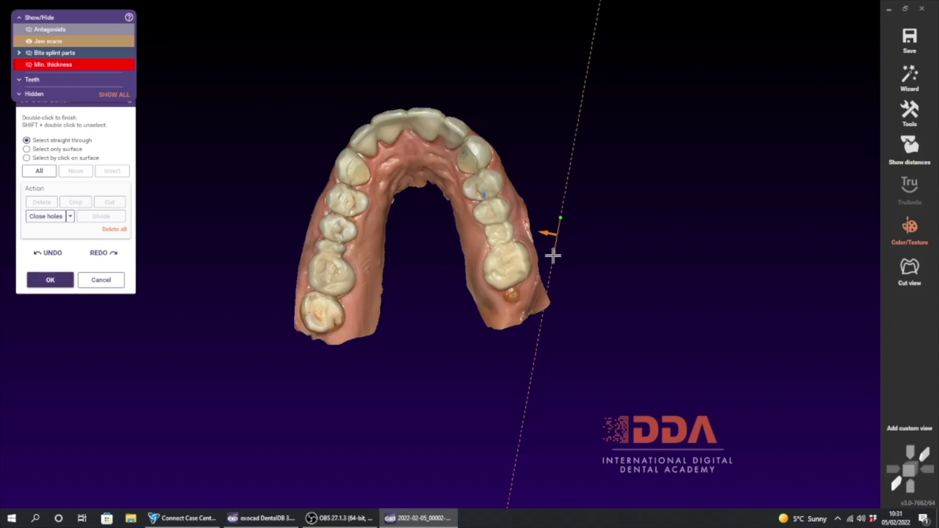
pyautogui.click(540, 282)
pyautogui.click(525, 308)
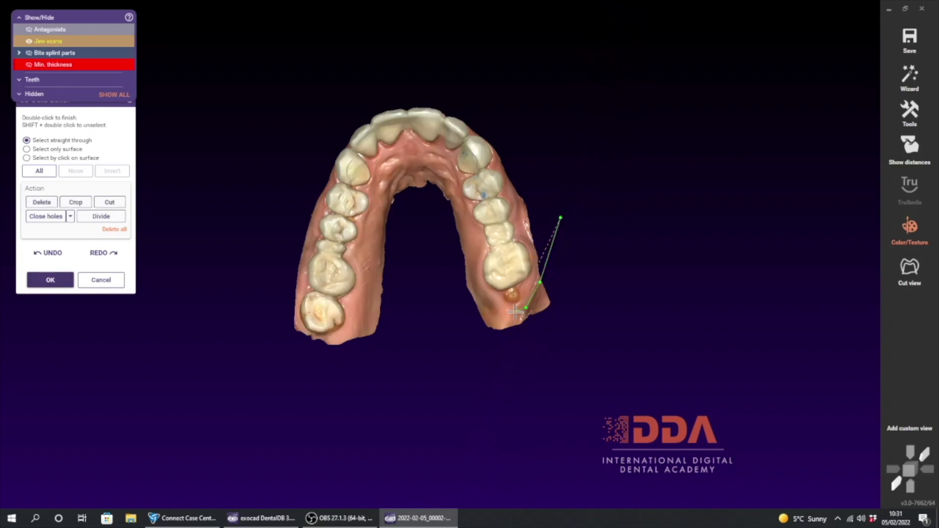
pyautogui.click(480, 299)
pyautogui.click(467, 284)
pyautogui.doubleClick(560, 219)
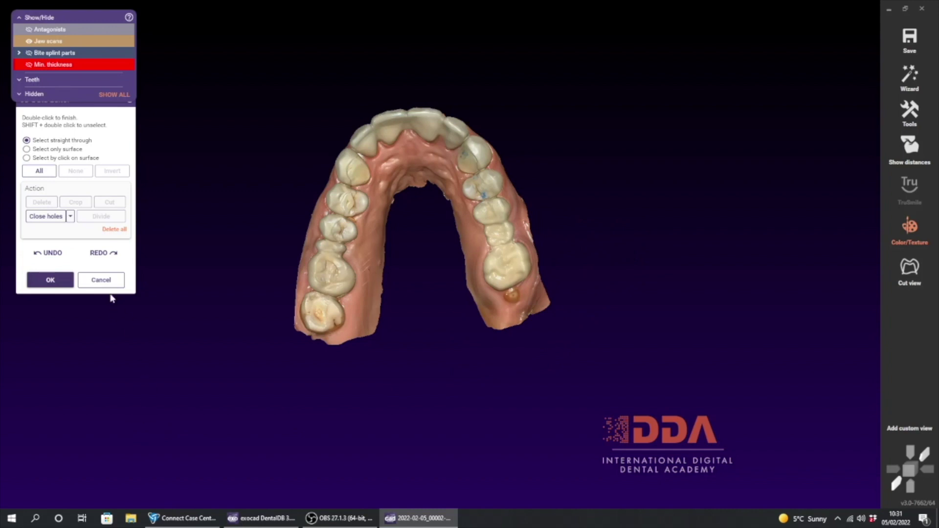
pyautogui.moveTo(424, 389); pyautogui.dragTo(424, 383, button='right')
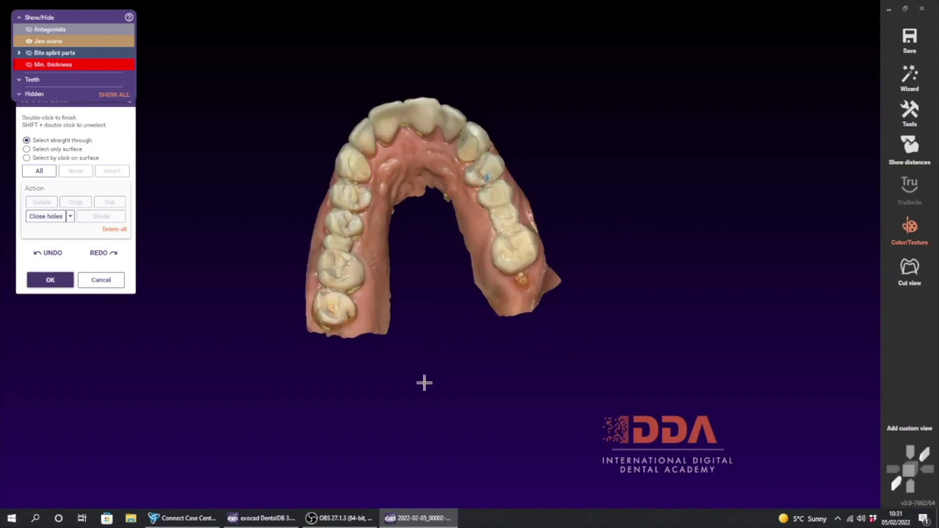
pyautogui.scroll(-3, 267, 241)
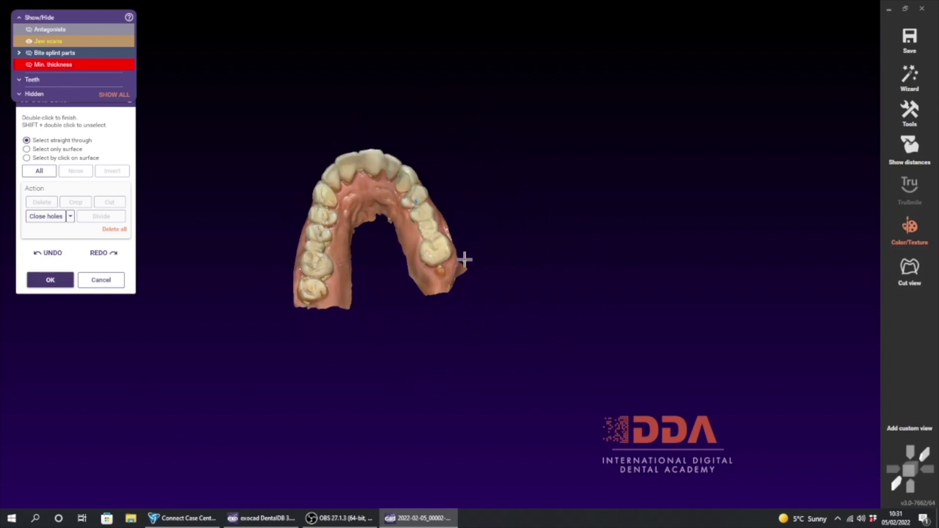
pyautogui.click(450, 272)
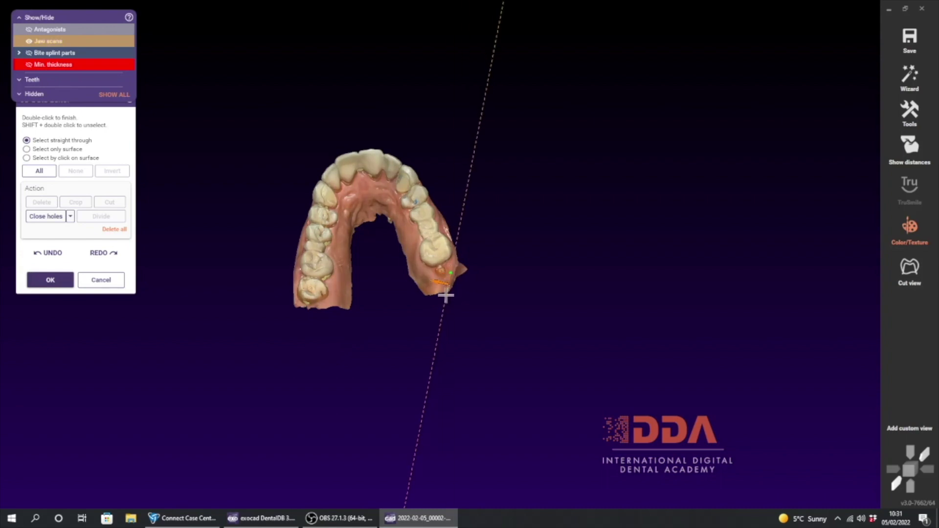
pyautogui.click(432, 289)
pyautogui.click(446, 312)
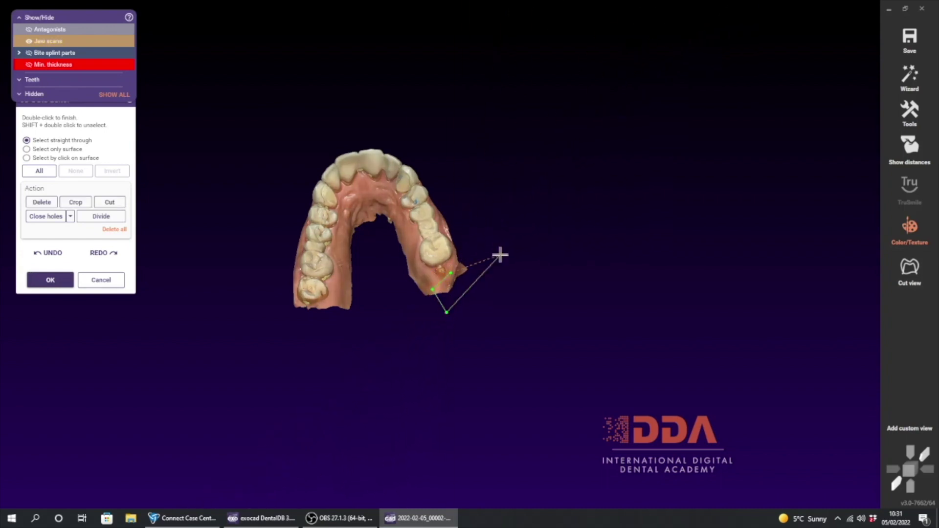
pyautogui.click(474, 246)
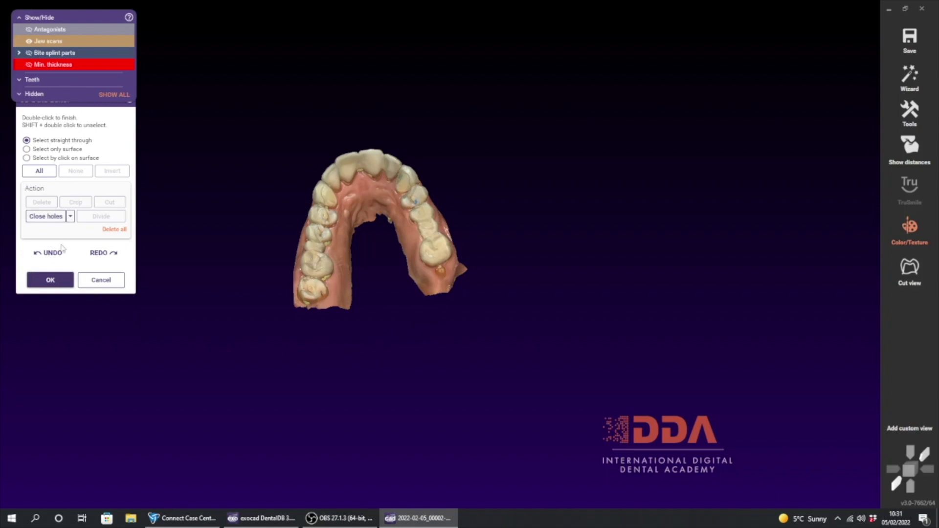
pyautogui.click(51, 280)
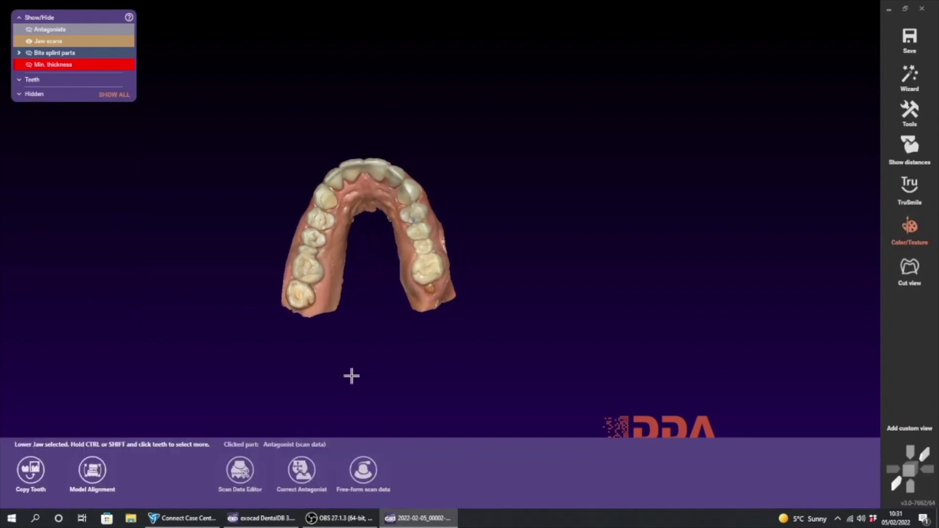
# Step: Open the upper jaw scan in the scan data editor and hide the lower antagonist
pyautogui.click(315, 309)
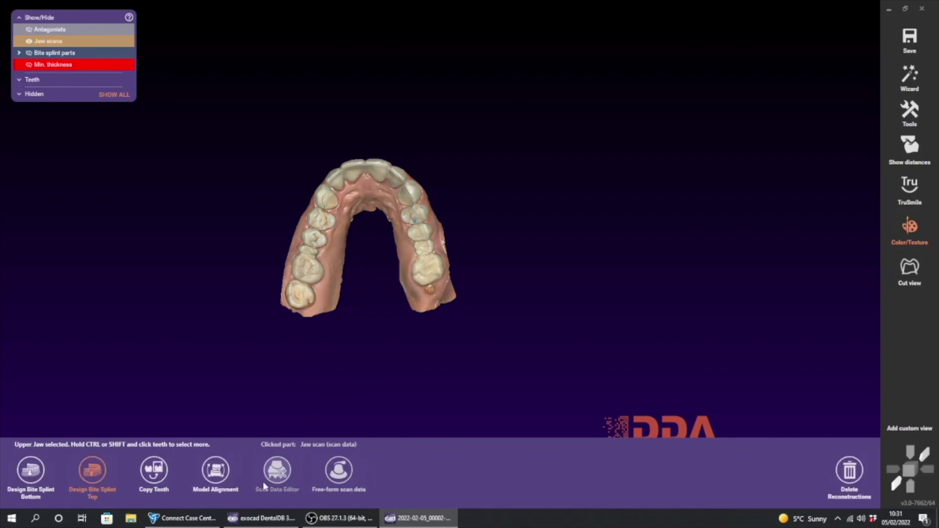
pyautogui.click(277, 471)
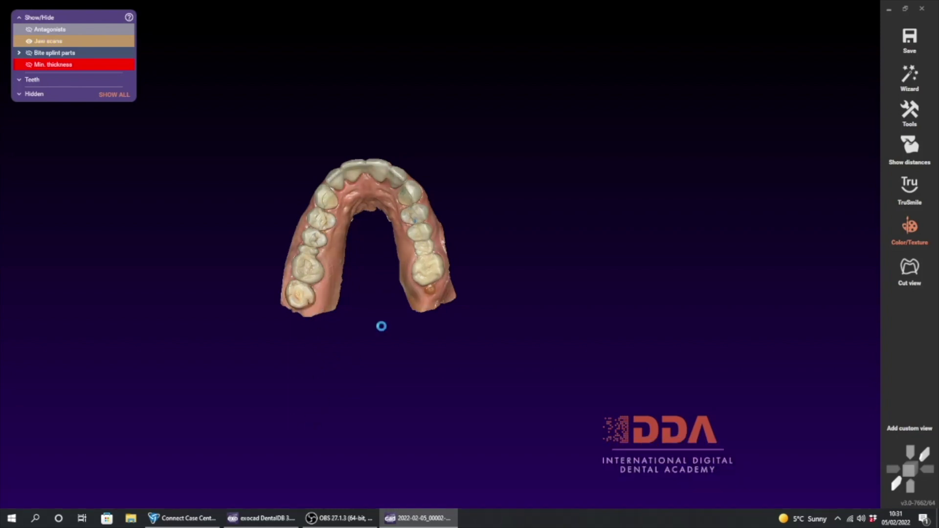
pyautogui.click(29, 30)
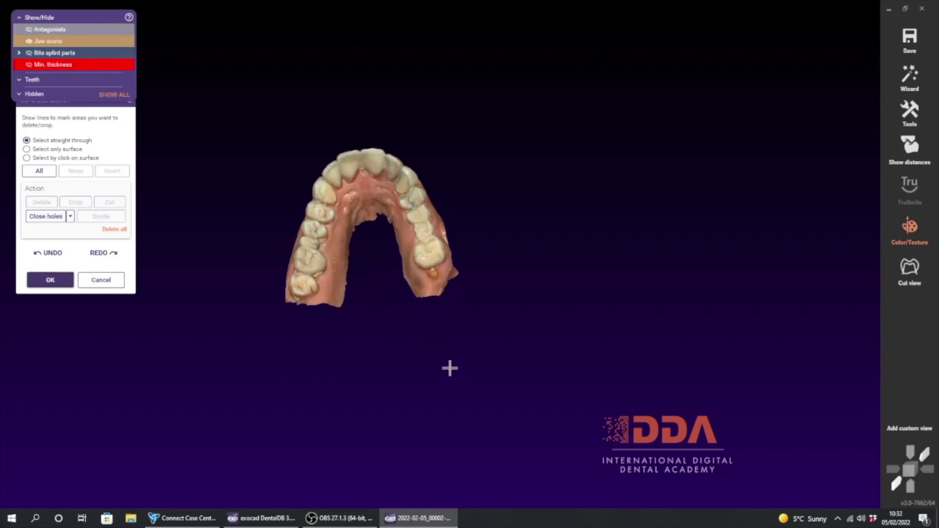
pyautogui.scroll(5, 430, 170)
pyautogui.click(454, 108)
pyautogui.click(447, 155)
pyautogui.doubleClick(422, 213)
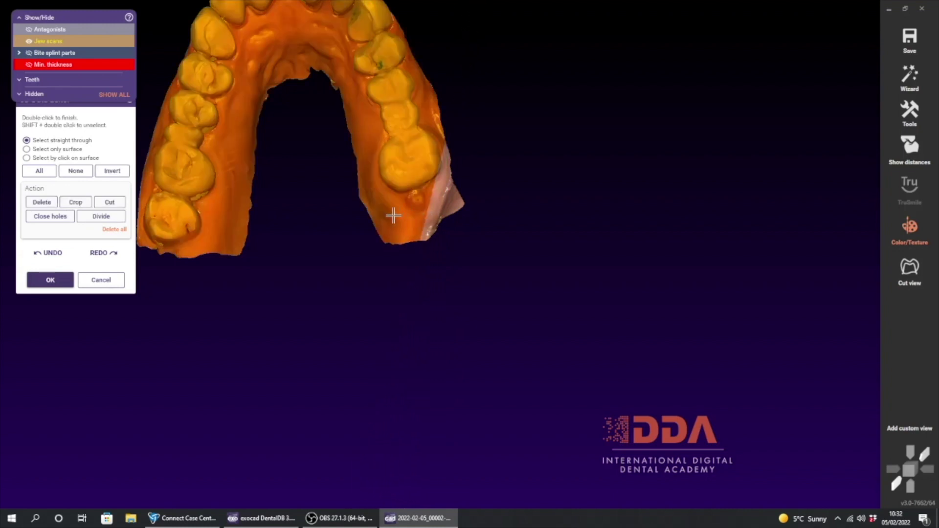
pyautogui.click(73, 171)
# Step: Outline and delete the excess tissue behind the last molar on the patient's left side of the upper arch
pyautogui.click(470, 132)
pyautogui.click(450, 180)
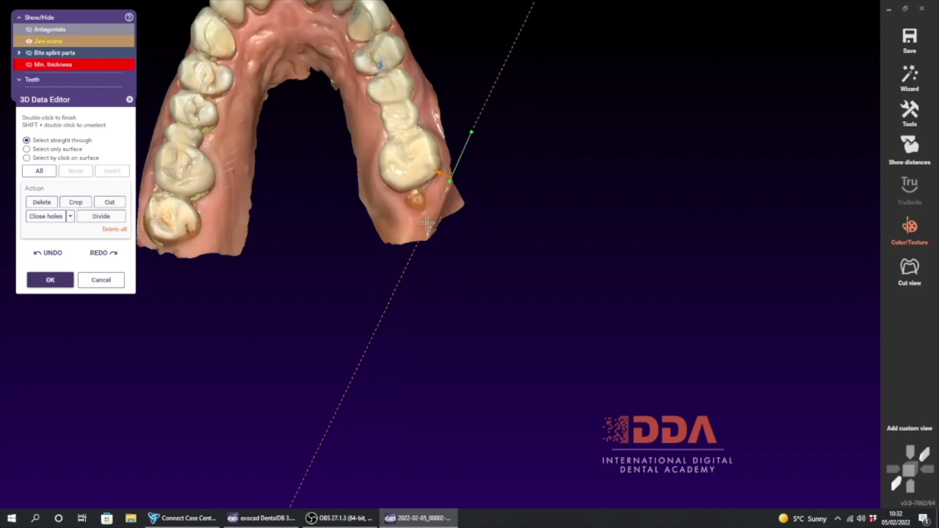
pyautogui.moveTo(444, 199); pyautogui.dragTo(408, 222)
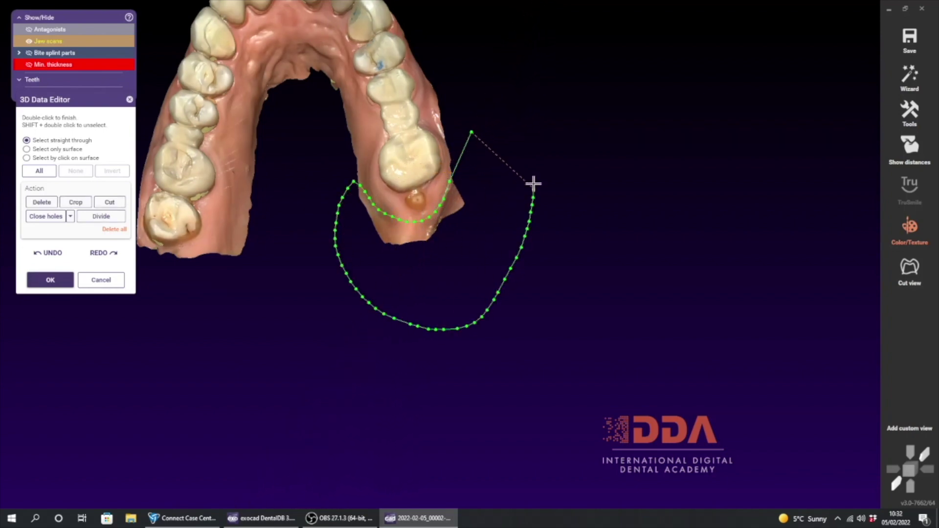
pyautogui.doubleClick(531, 184)
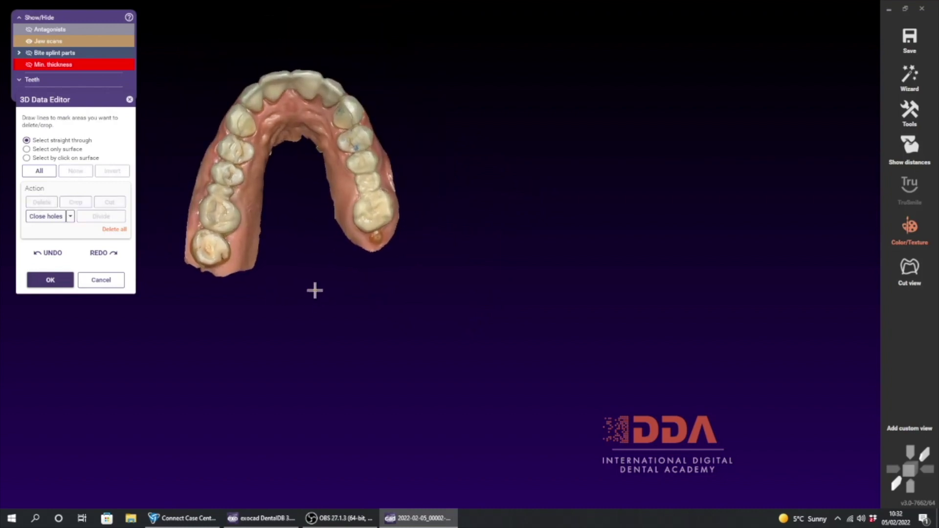
# Step: Outline and delete the excess tissue behind the patient's right last molar and along the entire inner side of the upper arch
pyautogui.moveTo(315, 291); pyautogui.dragTo(413, 317, button='middle')
pyautogui.moveTo(284, 249); pyautogui.dragTo(299, 296)
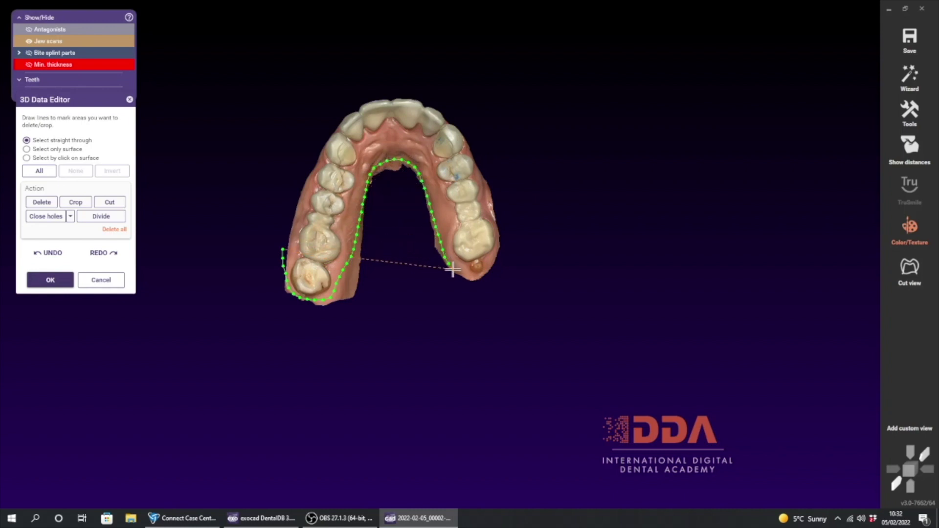
pyautogui.moveTo(468, 302)
pyautogui.mouseDown()
pyautogui.moveTo(270, 350)
pyautogui.moveTo(222, 315)
pyautogui.mouseUp()
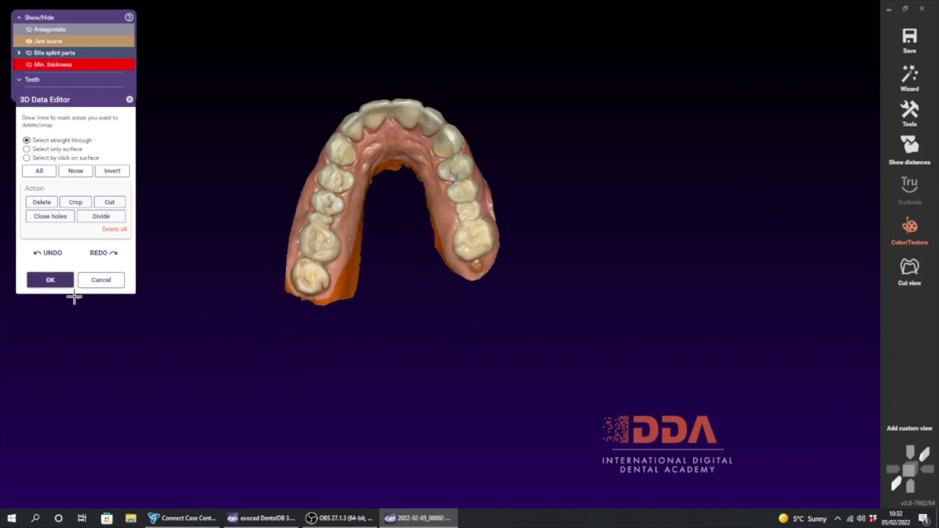
pyautogui.click(40, 204)
# Step: Delete the uneven gum border along the outer right side of the upper arch, from the front teeth to the molars, and accept the scan edits
pyautogui.moveTo(356, 339)
pyautogui.mouseDown(button='right')
pyautogui.moveTo(365, 361)
pyautogui.moveTo(362, 344)
pyautogui.mouseUp(button='right')
pyautogui.scroll(4, 362, 343)
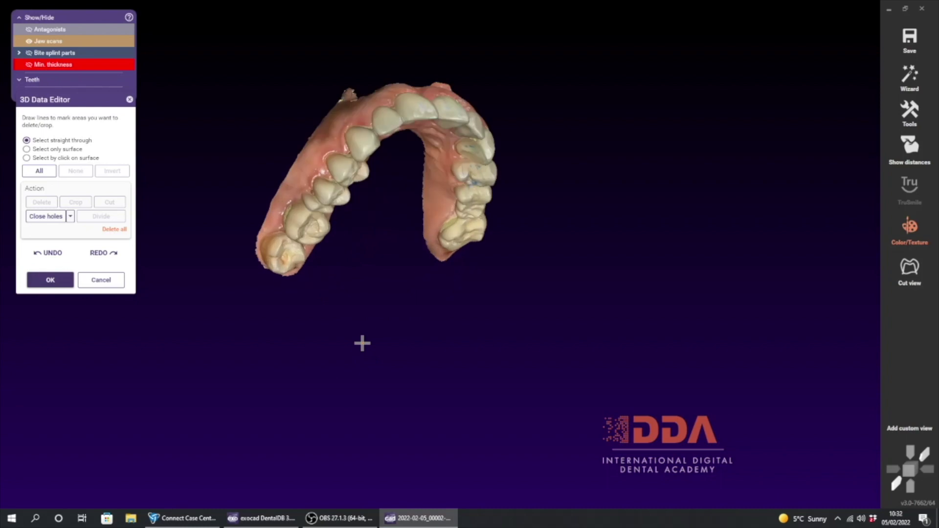
pyautogui.moveTo(383, 53)
pyautogui.mouseDown()
pyautogui.moveTo(341, 71)
pyautogui.moveTo(311, 112)
pyautogui.mouseUp()
pyautogui.moveTo(257, 192); pyautogui.dragTo(247, 201)
pyautogui.click(224, 100)
pyautogui.click(328, 23)
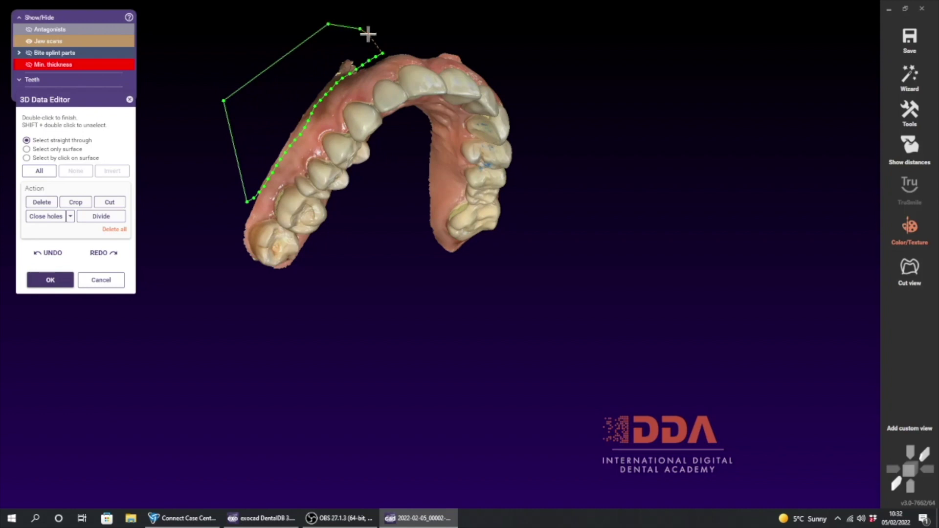
pyautogui.doubleClick(368, 34)
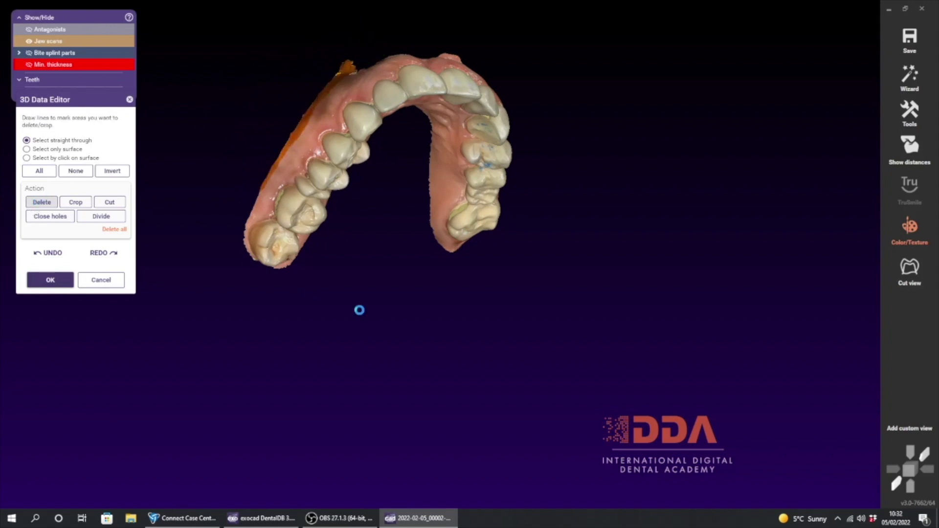
pyautogui.scroll(-3, 391, 325)
pyautogui.moveTo(391, 324); pyautogui.dragTo(371, 286, button='right')
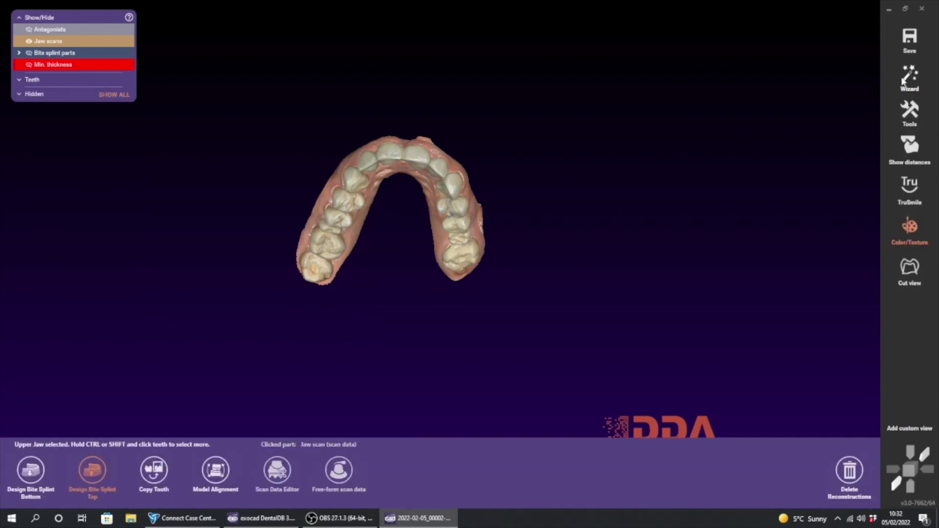
# Step: Start the wizard's virtual articulator, hide the articulator and occlusion plane, and switch the jaw correction to automatic positioning
pyautogui.moveTo(677, 215); pyautogui.dragTo(572, 294, button='right')
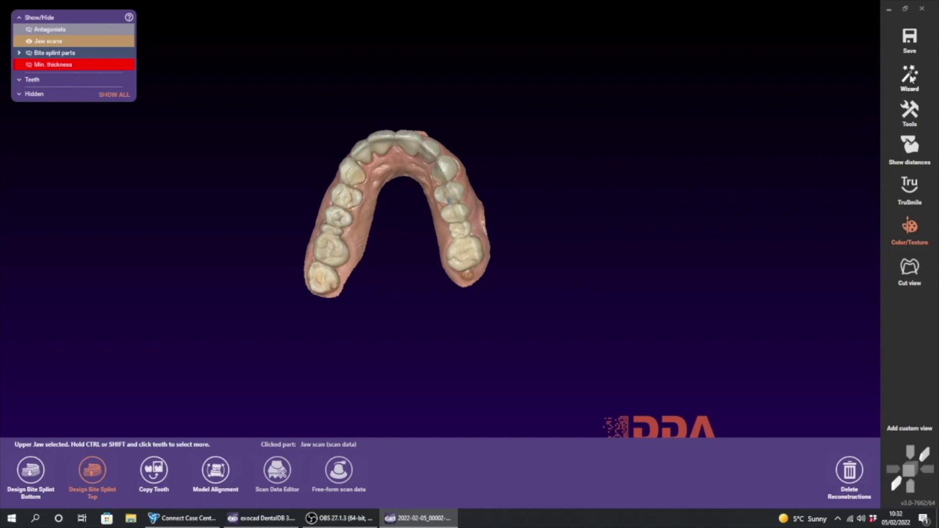
pyautogui.click(910, 79)
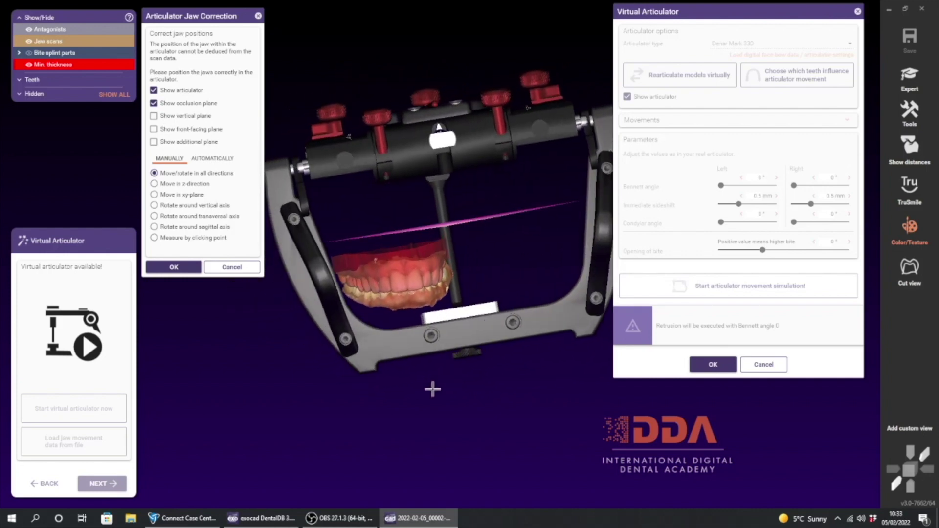
pyautogui.click(154, 91)
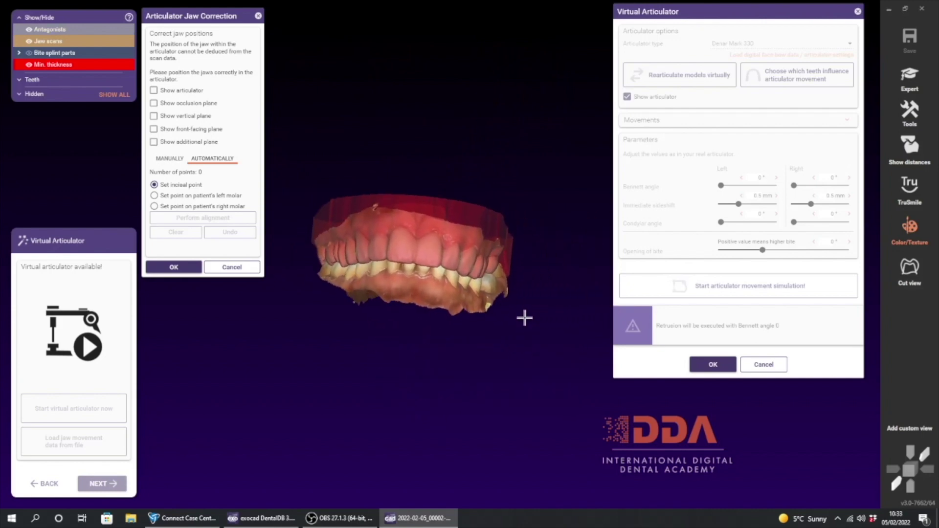
# Step: Set the incisal point and the points on the patient's left and right molars for the jaw alignment
pyautogui.moveTo(294, 362); pyautogui.dragTo(294, 360, button='right')
pyautogui.scroll(5, 380, 317)
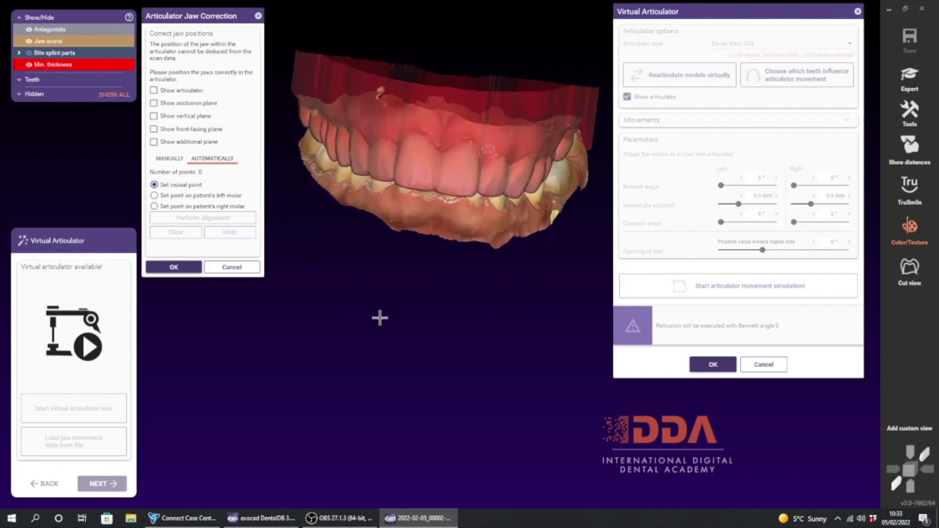
pyautogui.click(441, 175)
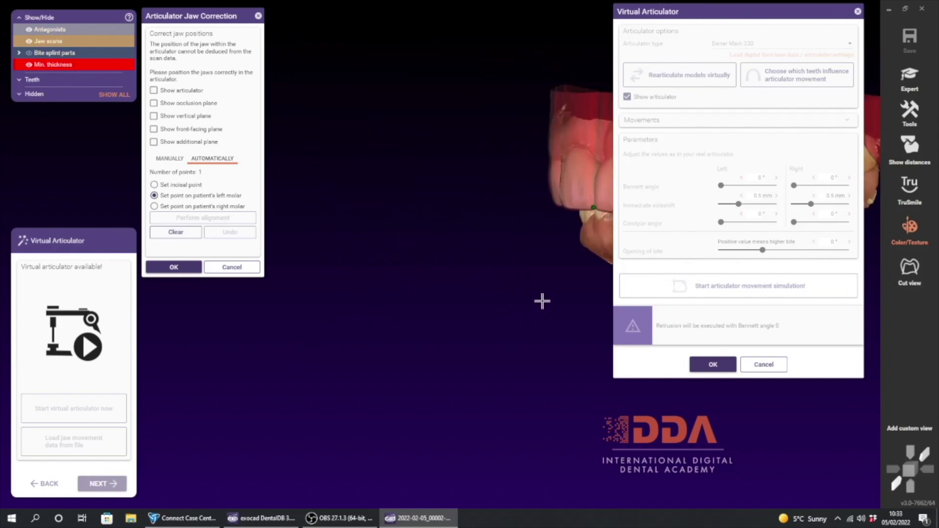
pyautogui.moveTo(477, 294); pyautogui.dragTo(564, 293, button='right')
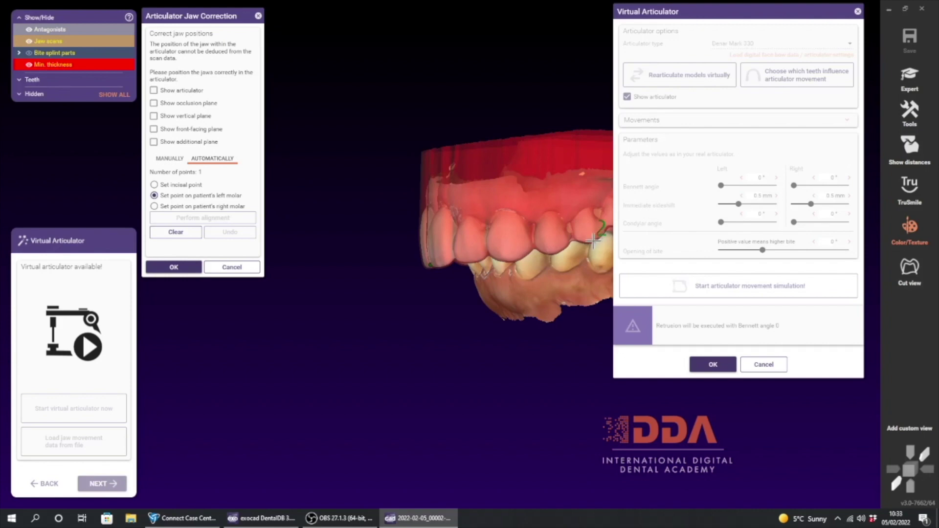
pyautogui.moveTo(386, 335); pyautogui.dragTo(508, 368, button='right')
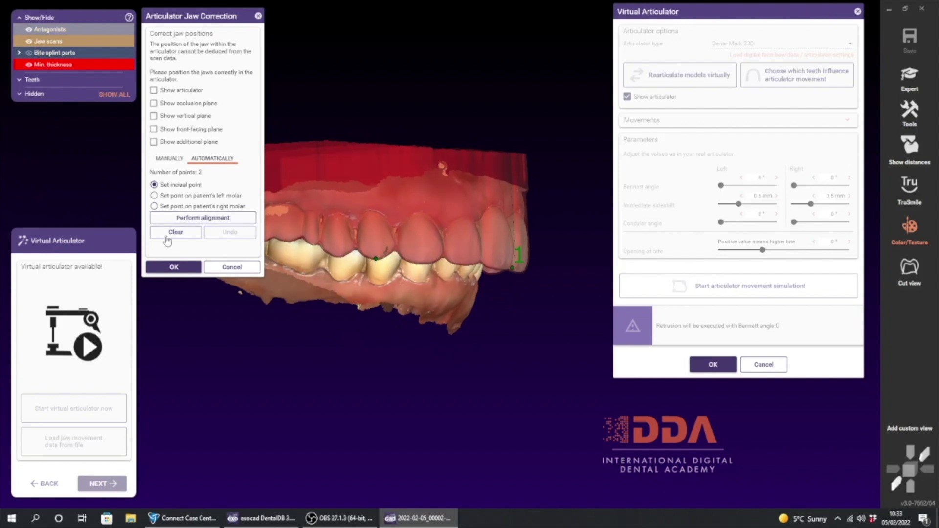
# Step: Show the articulator and occlusion plane again and perform the automatic alignment of the jaws
pyautogui.click(154, 90)
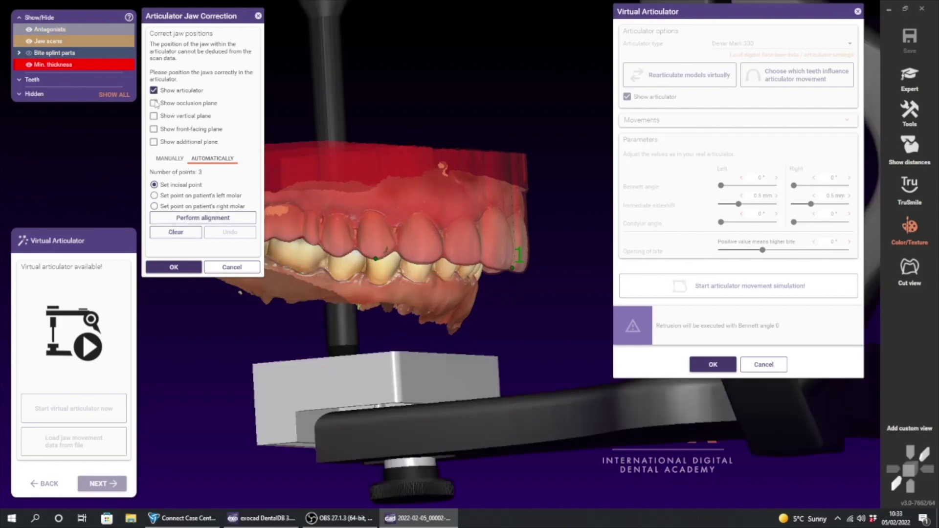
pyautogui.scroll(-5, 347, 362)
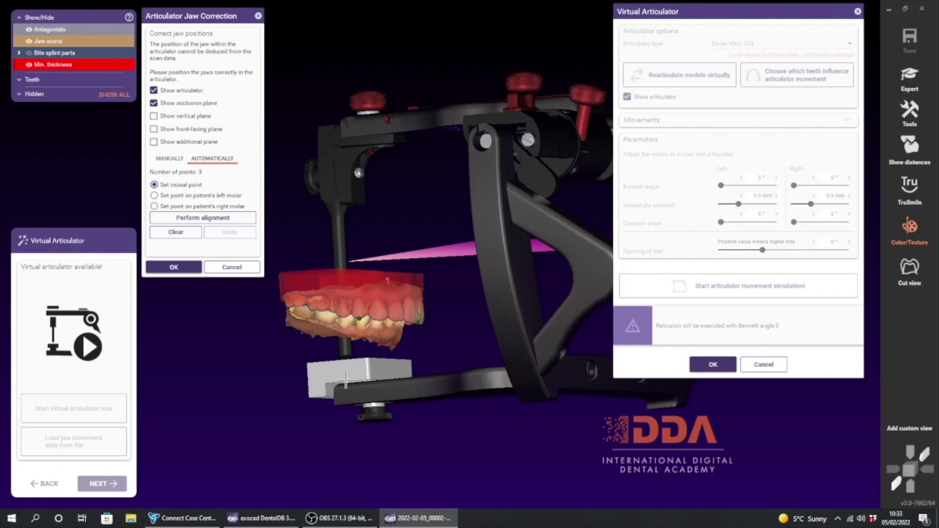
pyautogui.moveTo(346, 381); pyautogui.dragTo(350, 381, button='right')
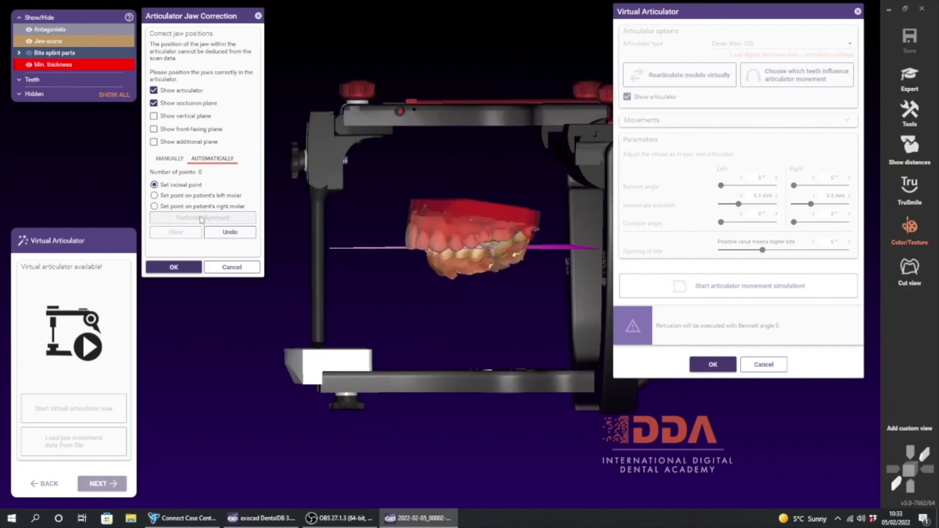
pyautogui.moveTo(400, 385); pyautogui.dragTo(400, 382, button='right')
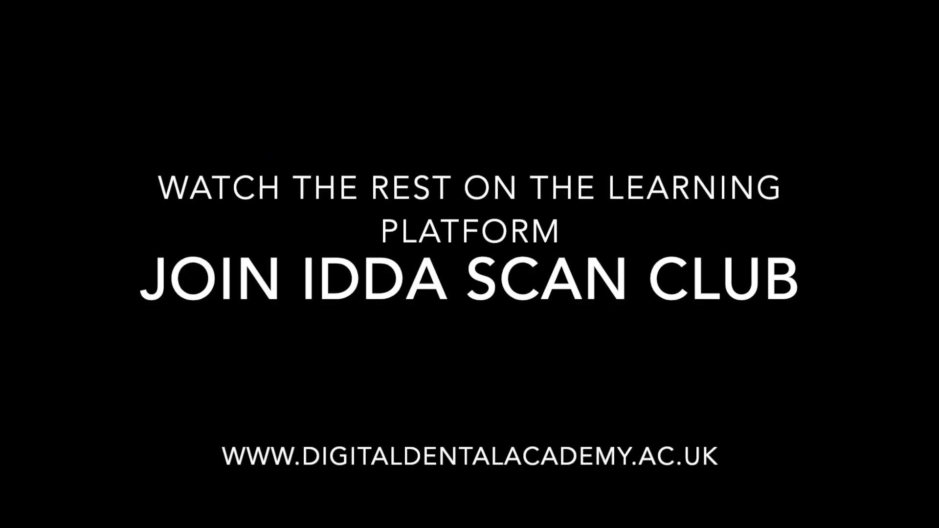